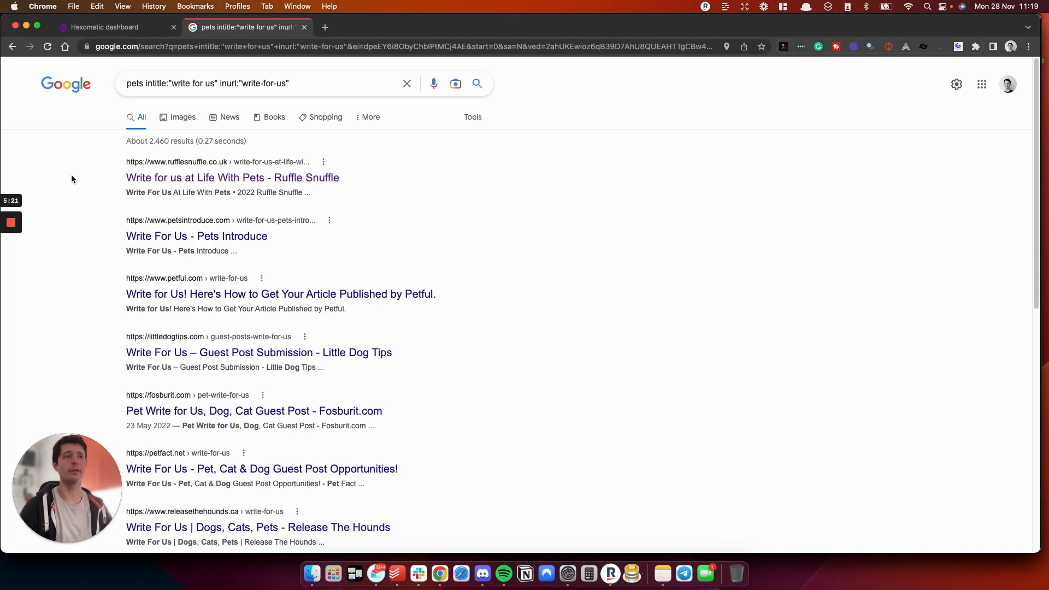
# Examine the parts of the Google query: the keyword pets, intitle:"write for us" and inurl:"write-for-us".
pyautogui.doubleClick(127, 83)
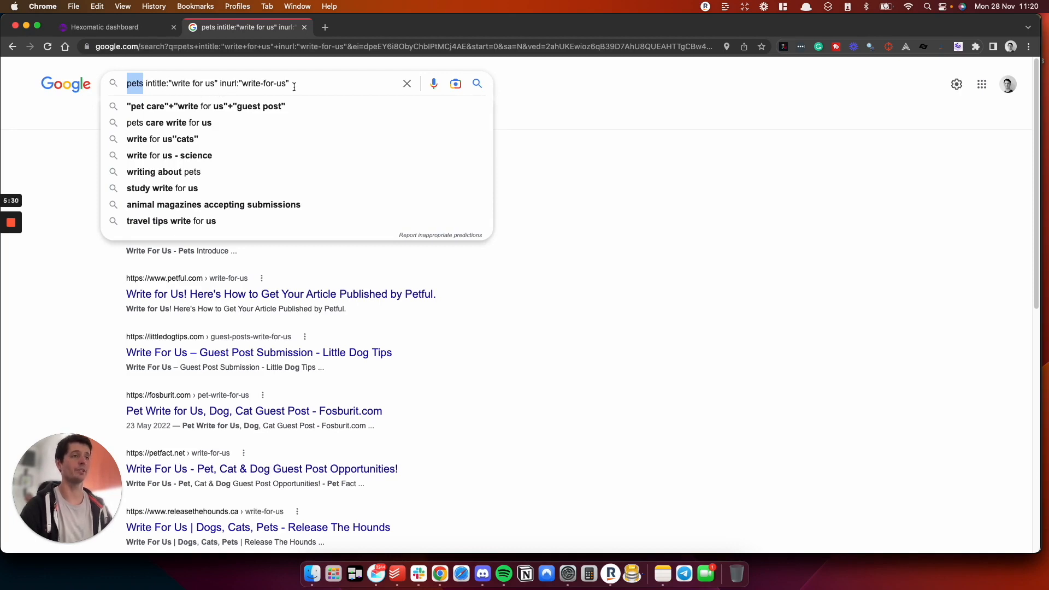
pyautogui.moveTo(298, 83); pyautogui.dragTo(145, 79)
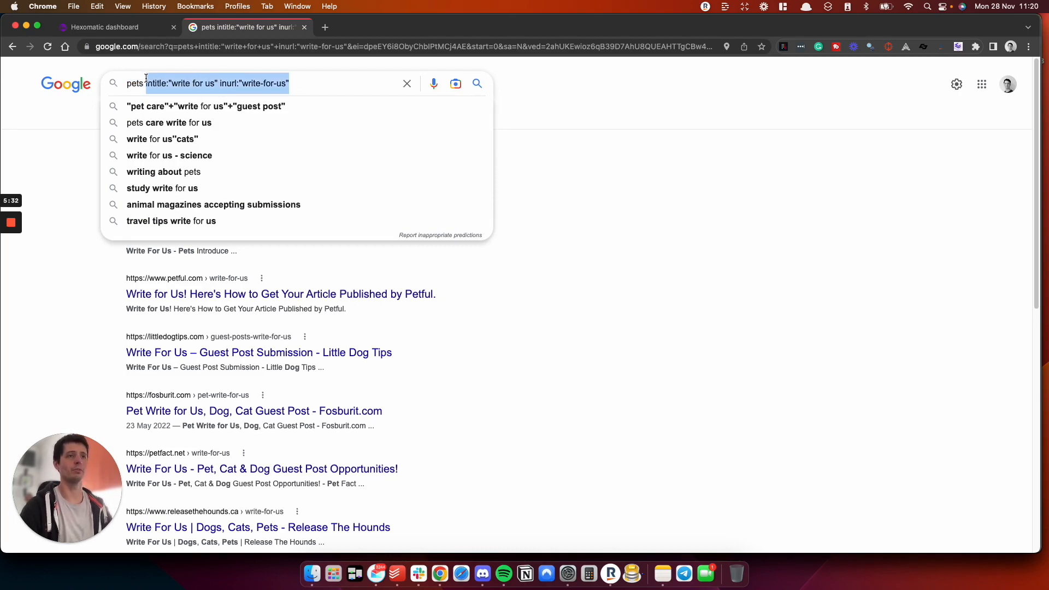
pyautogui.click(66, 164)
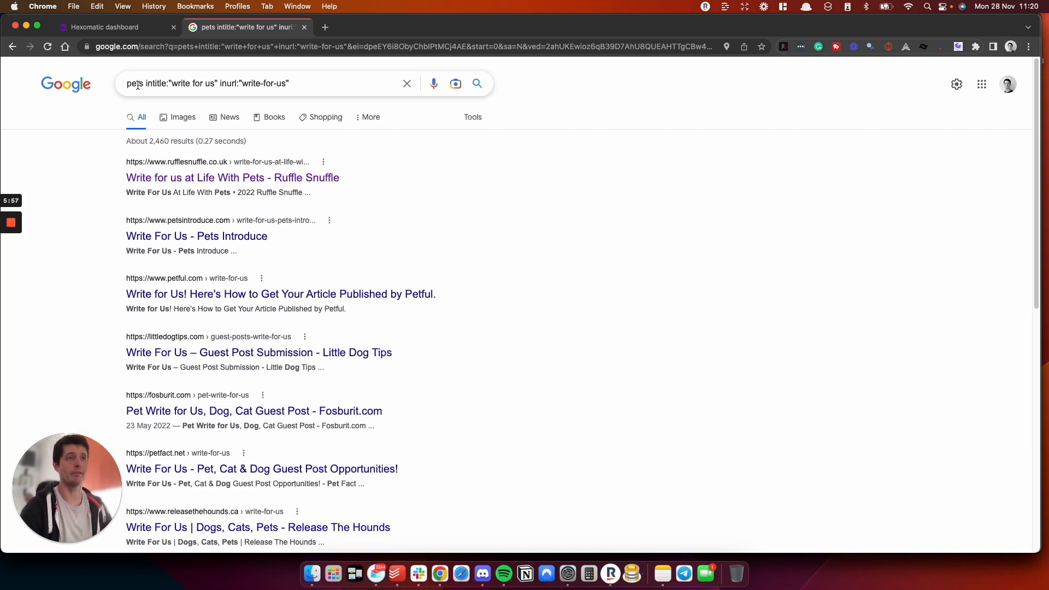
pyautogui.moveTo(128, 85); pyautogui.dragTo(328, 86)
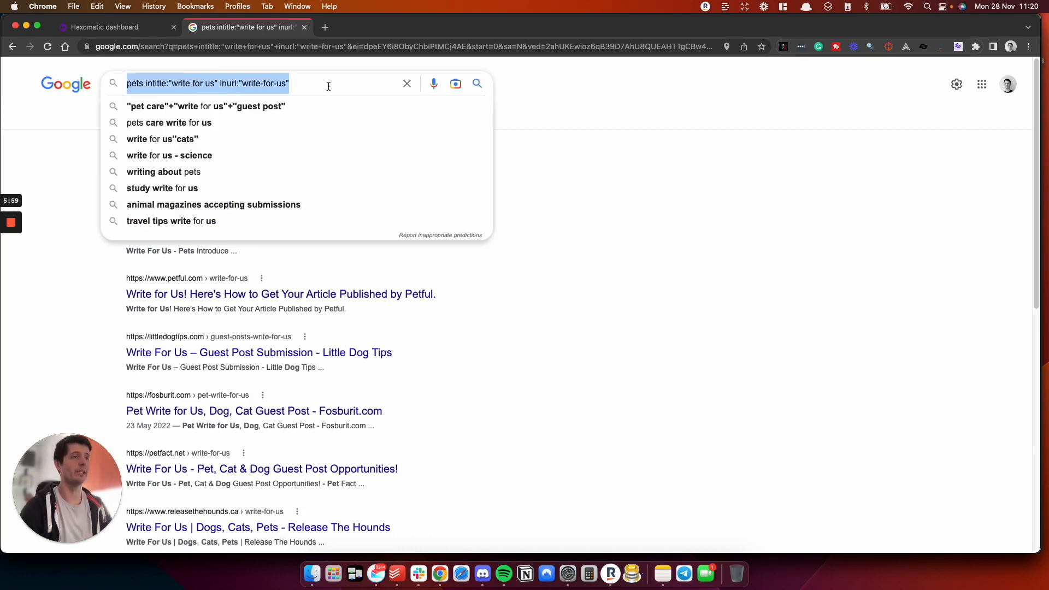
pyautogui.click(616, 242)
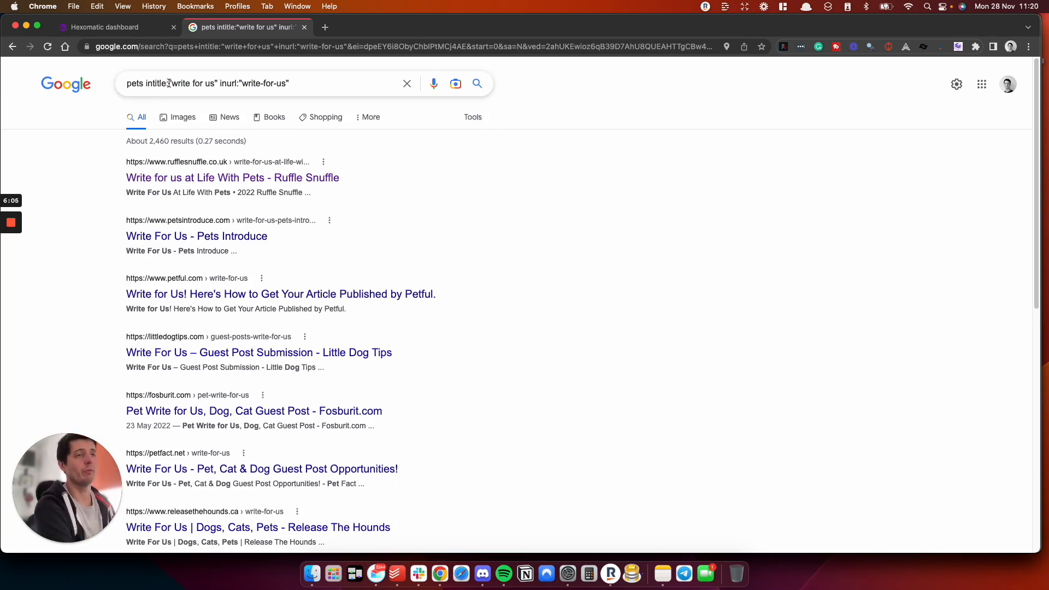
pyautogui.moveTo(169, 83); pyautogui.dragTo(214, 81)
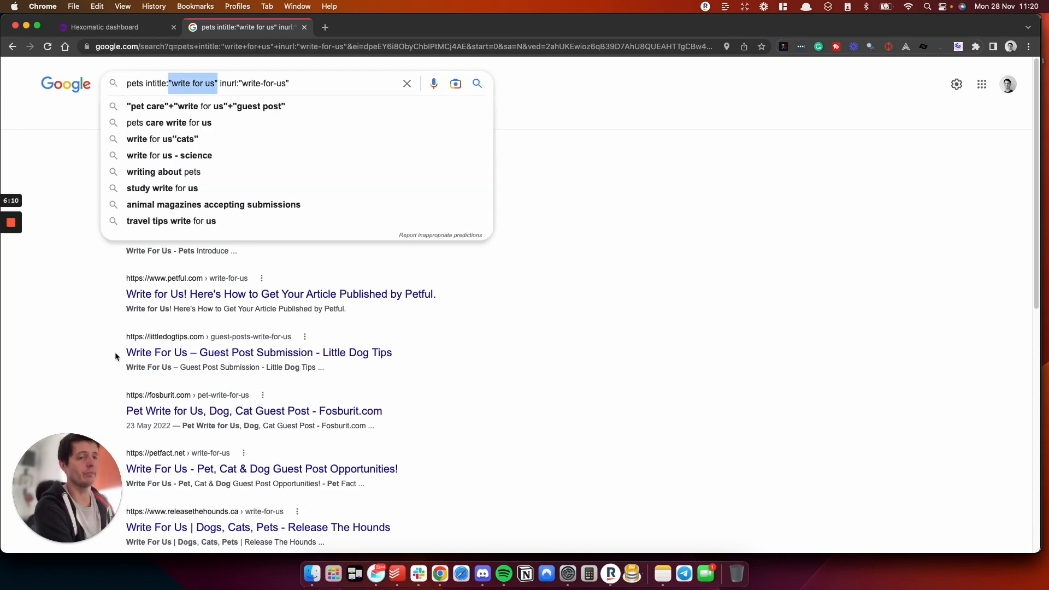
pyautogui.click(221, 83)
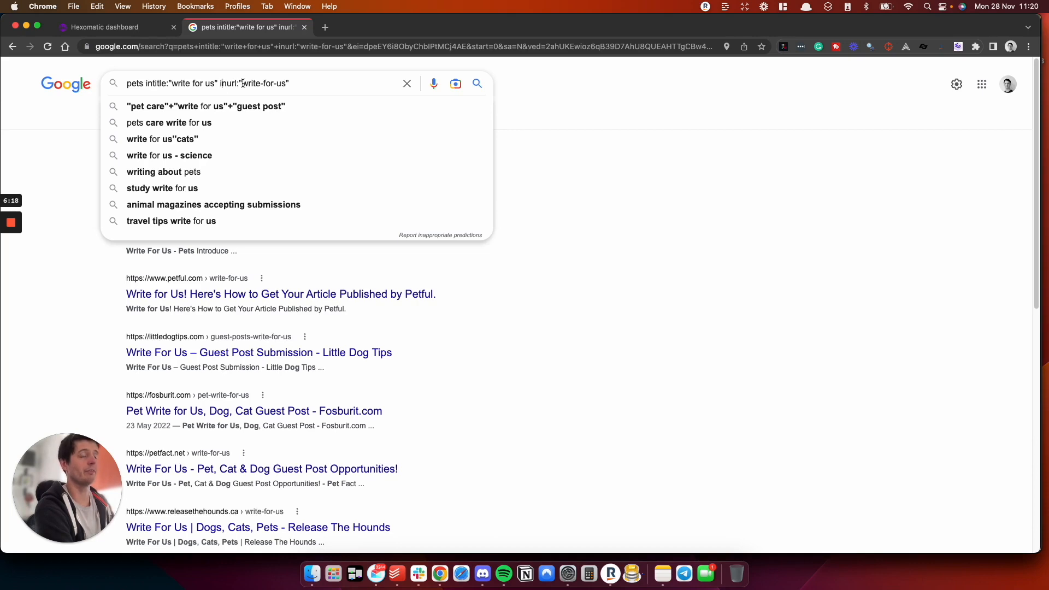
pyautogui.moveTo(243, 83); pyautogui.dragTo(291, 83)
pyautogui.click(572, 299)
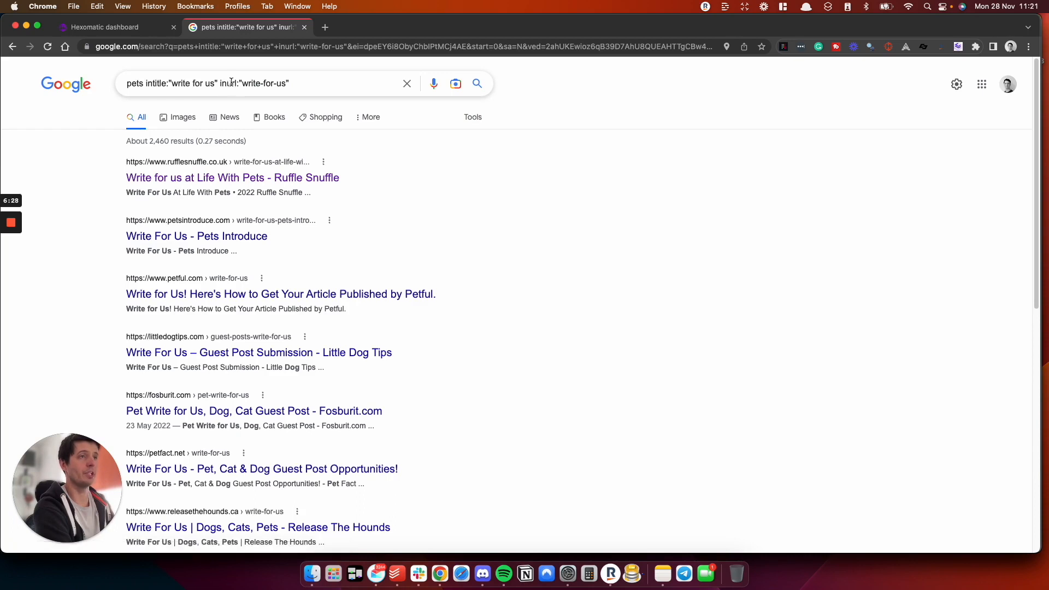
pyautogui.click(297, 85)
pyautogui.click(71, 217)
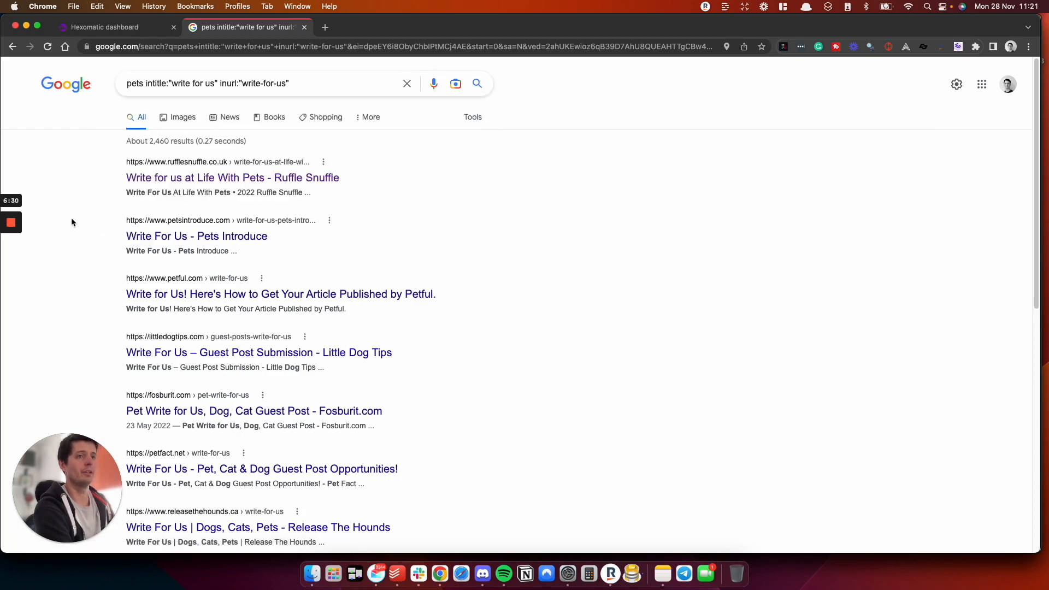
# Compare the query's pets and "write for us" terms with the titles and descriptions of the Google results.
pyautogui.moveTo(115, 176); pyautogui.dragTo(195, 178)
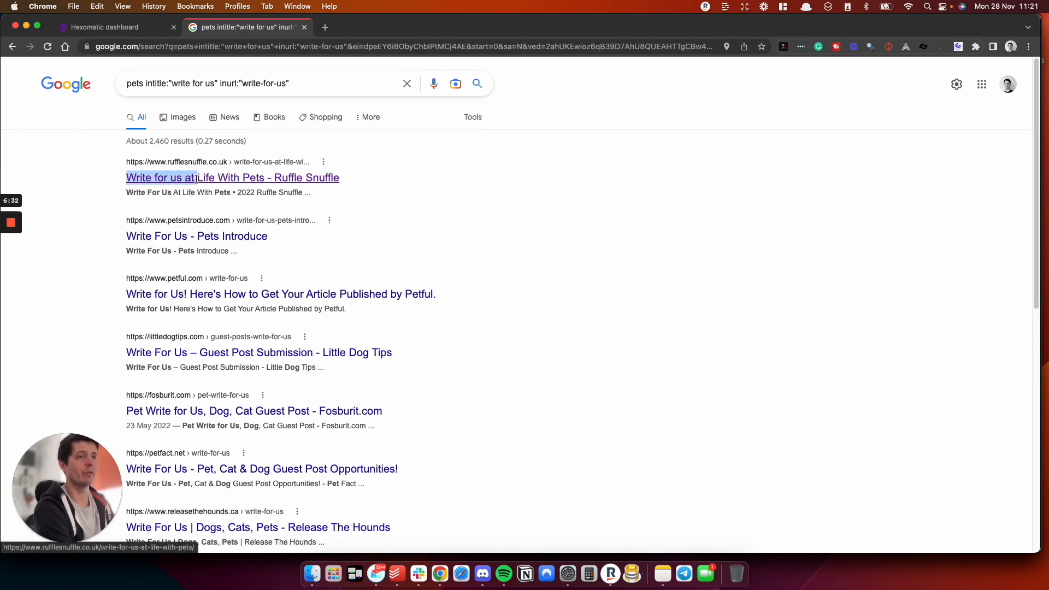
pyautogui.moveTo(169, 85); pyautogui.dragTo(219, 88)
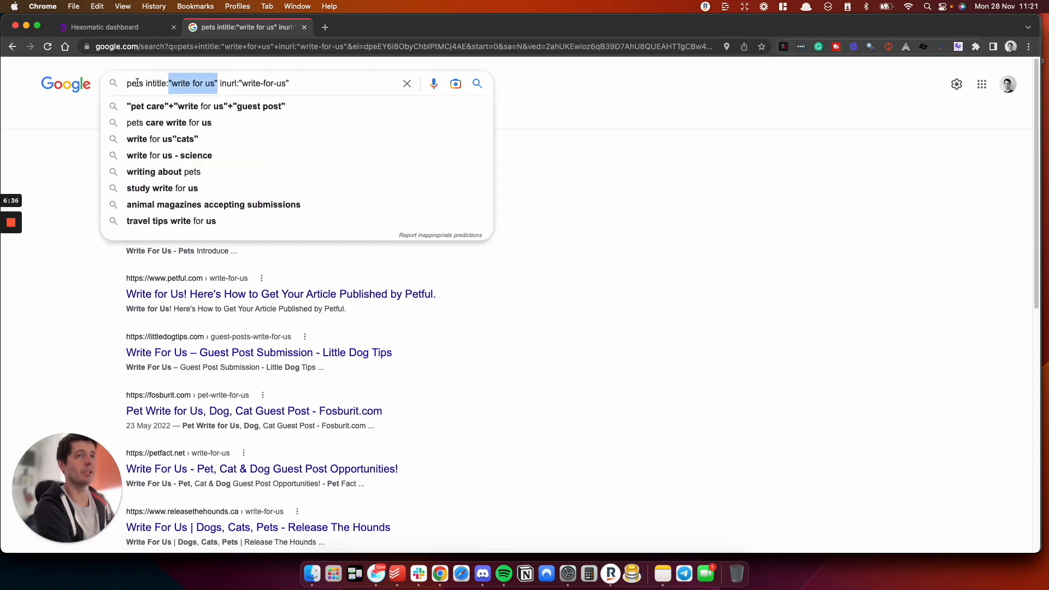
pyautogui.click(71, 171)
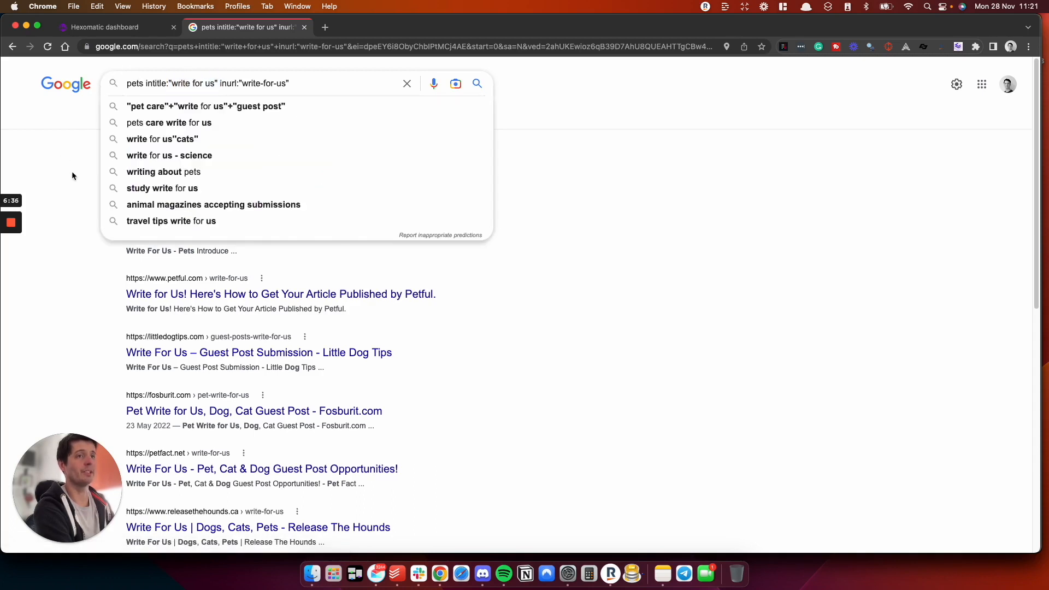
pyautogui.doubleClick(144, 82)
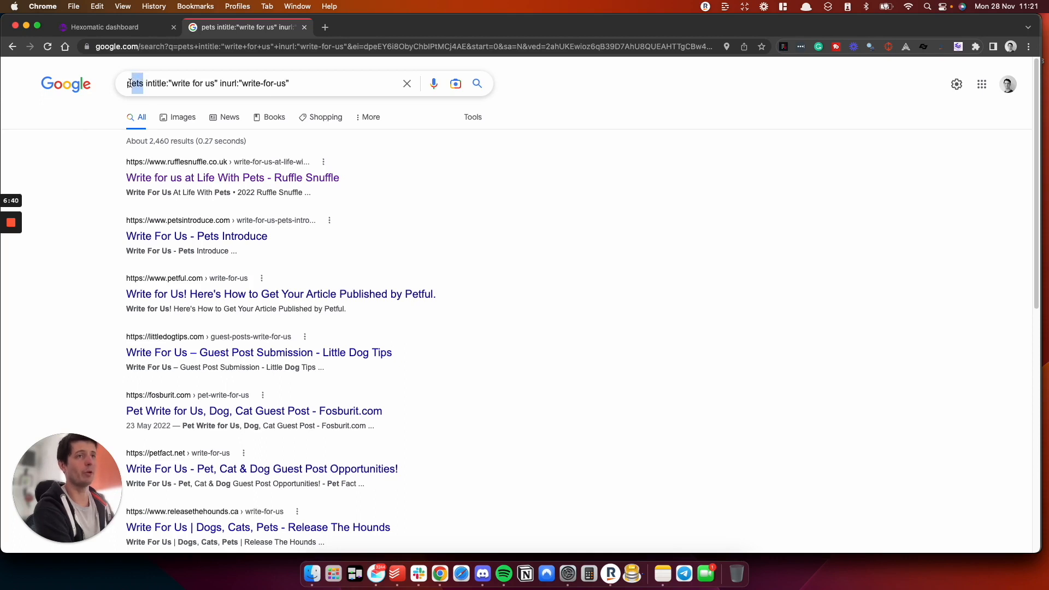
pyautogui.click(79, 196)
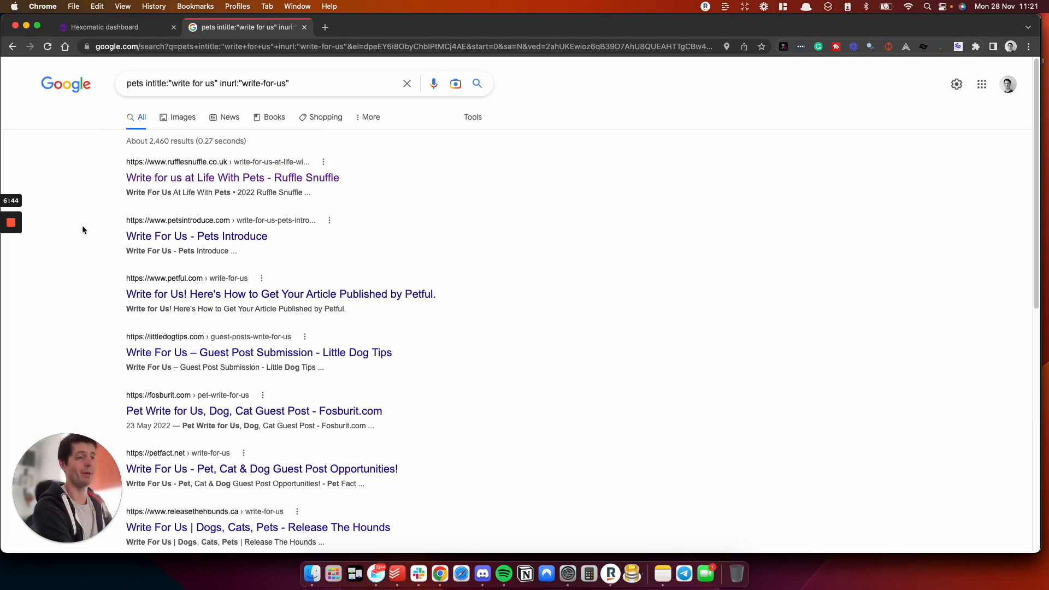
pyautogui.scroll(-3, 141, 276)
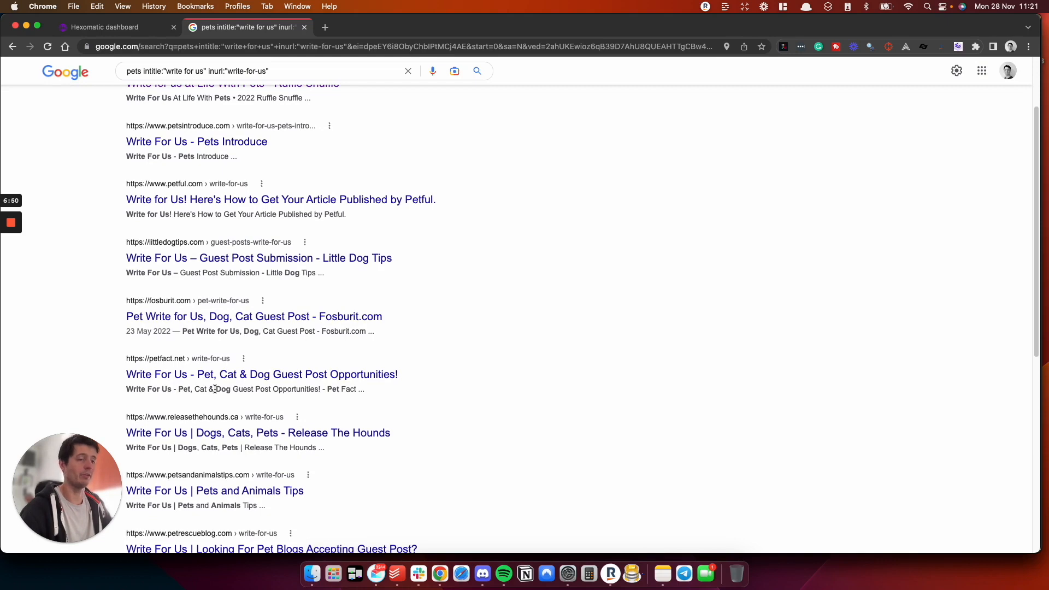
pyautogui.moveTo(232, 389); pyautogui.dragTo(179, 392)
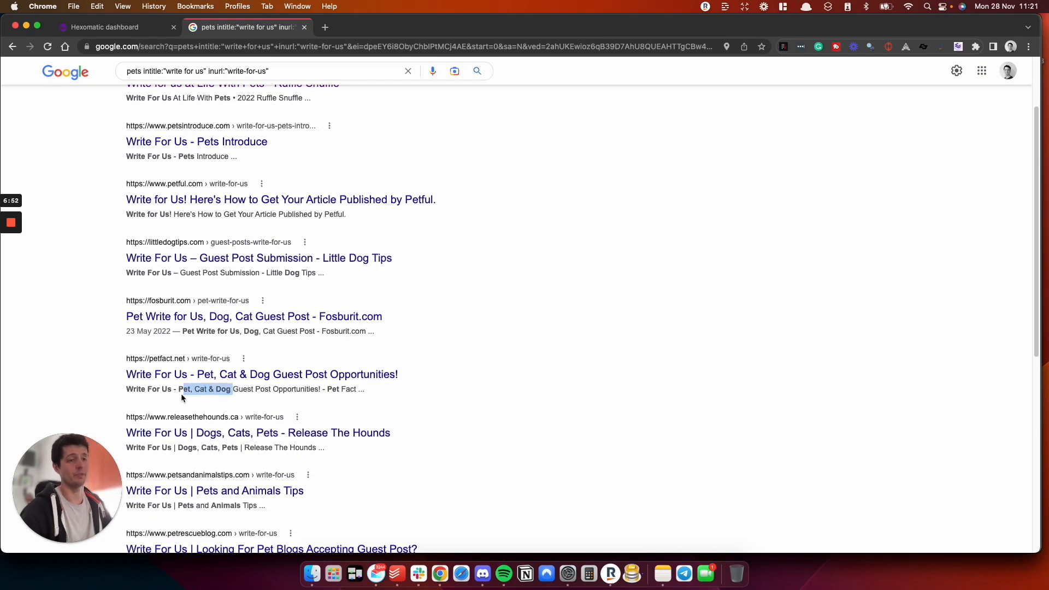
pyautogui.scroll(3, 254, 232)
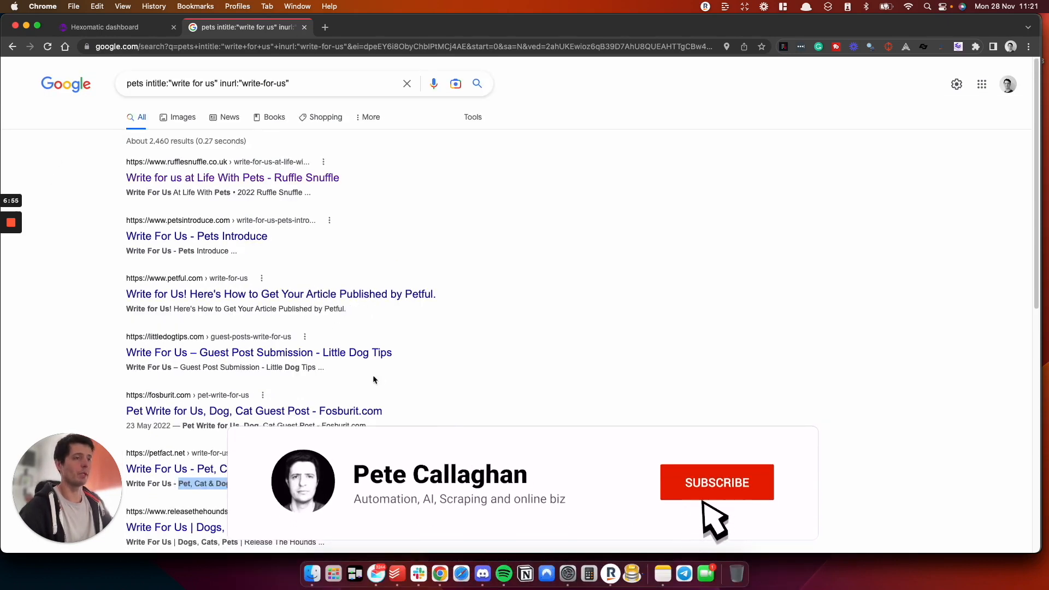
# Copy the full query pets intitle:"write for us" inurl:"write-for-us" from Google into the Keyword field of Hexomatic's Google Search automation.
pyautogui.click(301, 82)
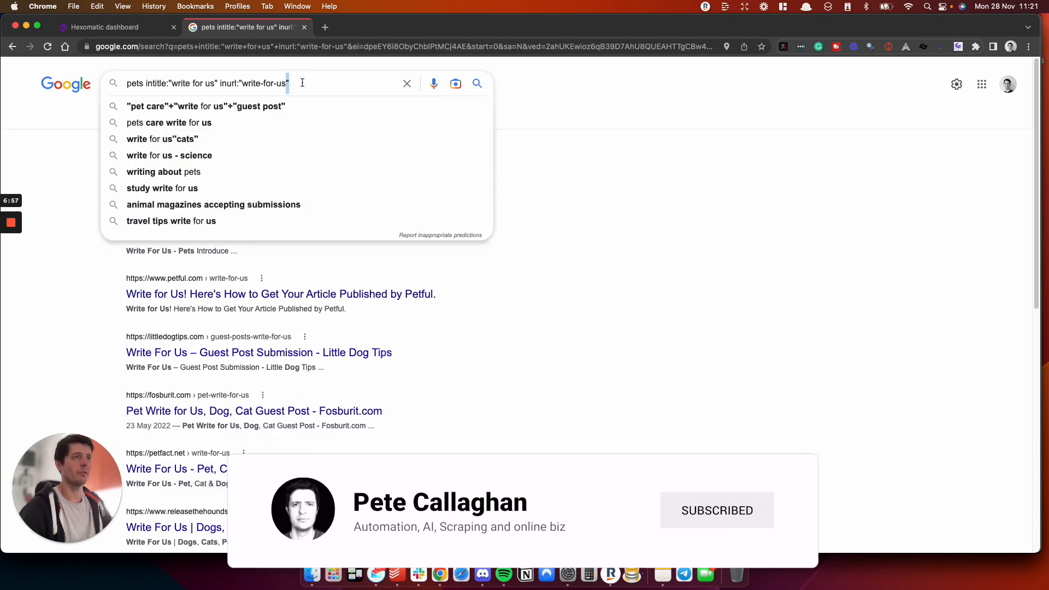
pyautogui.press('super+a')
pyautogui.press('super+c')
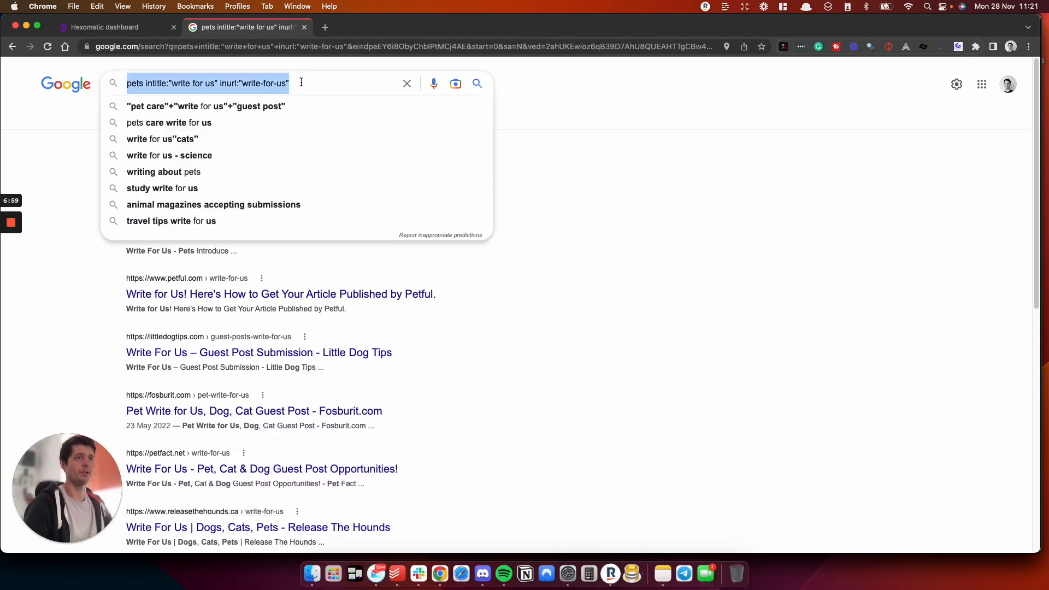
pyautogui.click(90, 30)
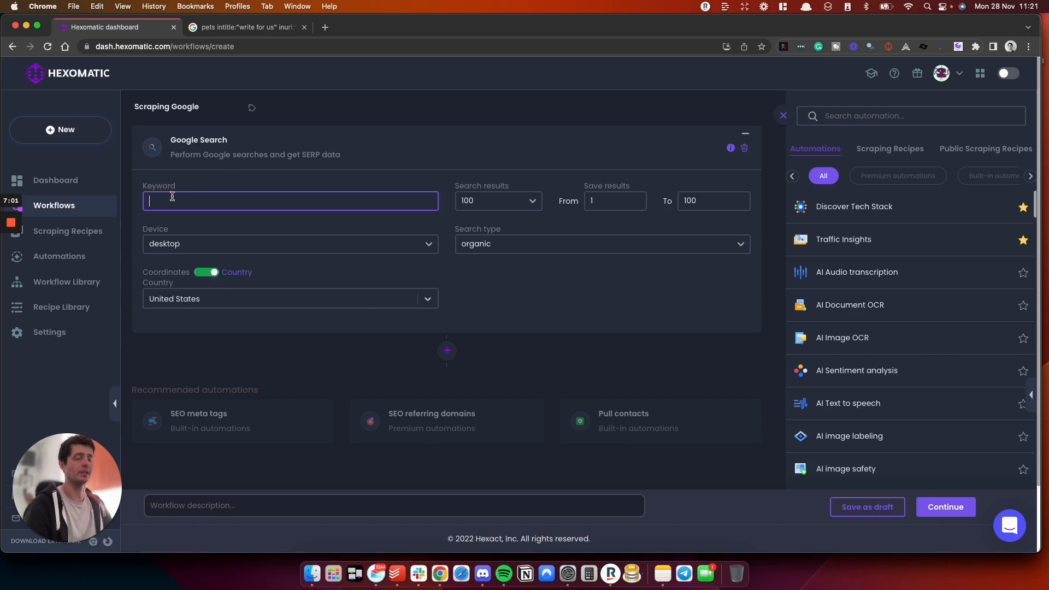
pyautogui.press('super+v')
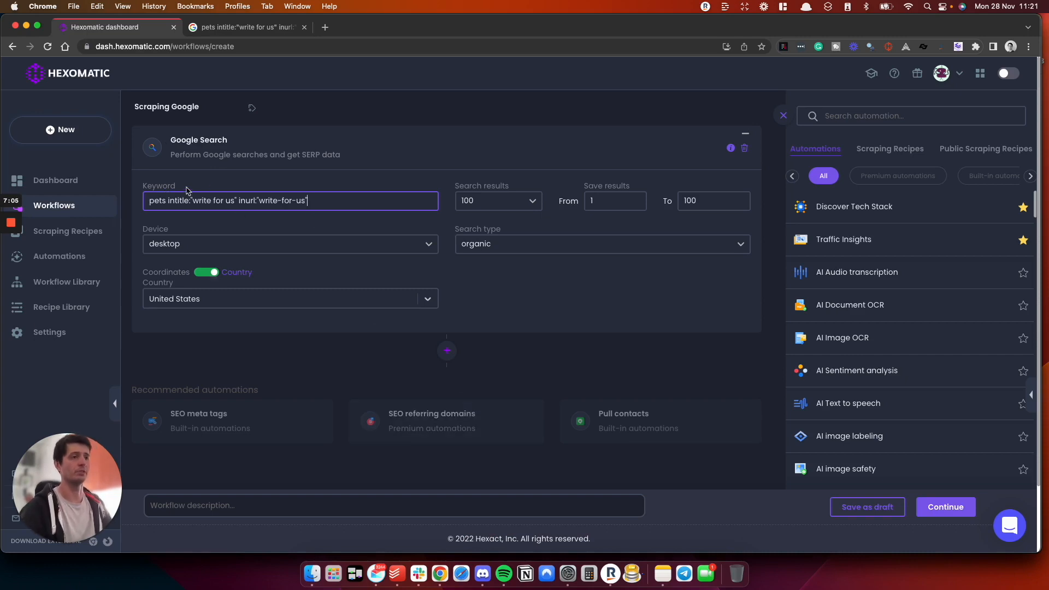
# Switch back to Google and look through the first page of results down to the related searches and page links.
pyautogui.click(257, 27)
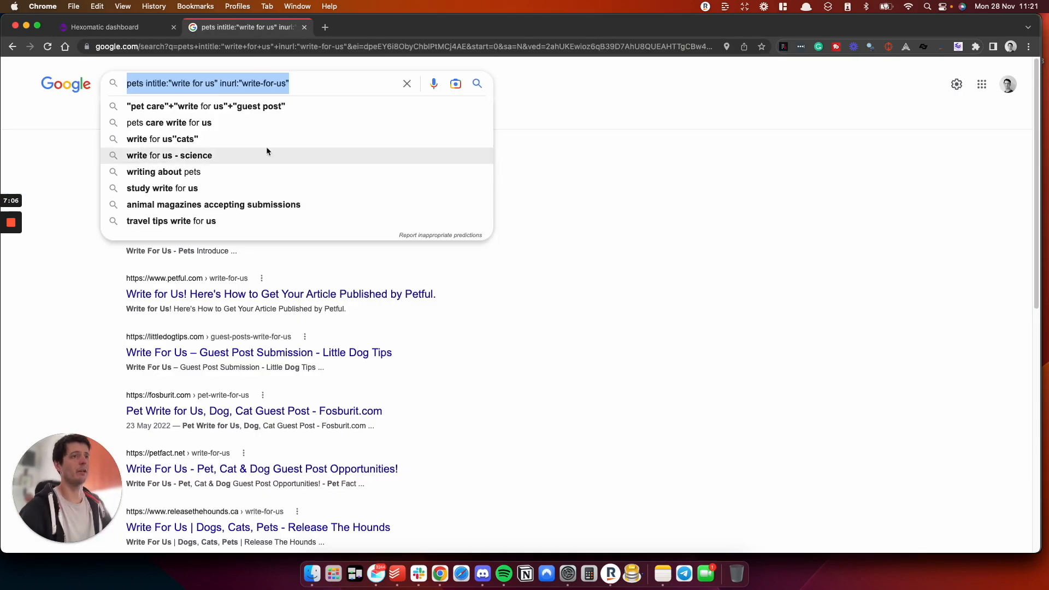
pyautogui.click(98, 28)
pyautogui.click(236, 29)
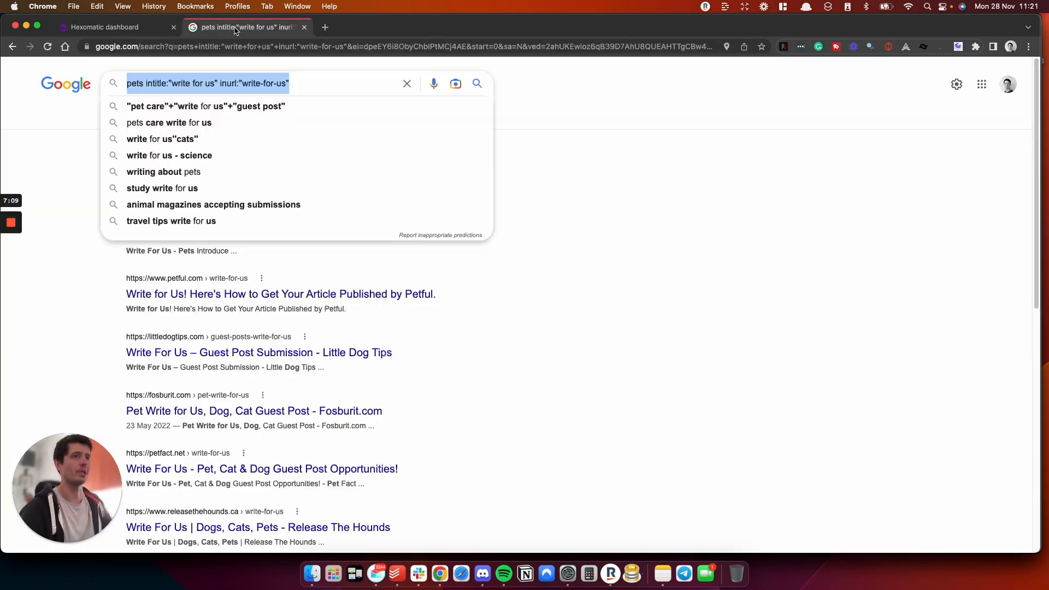
pyautogui.click(710, 385)
pyautogui.scroll(-9, 521, 379)
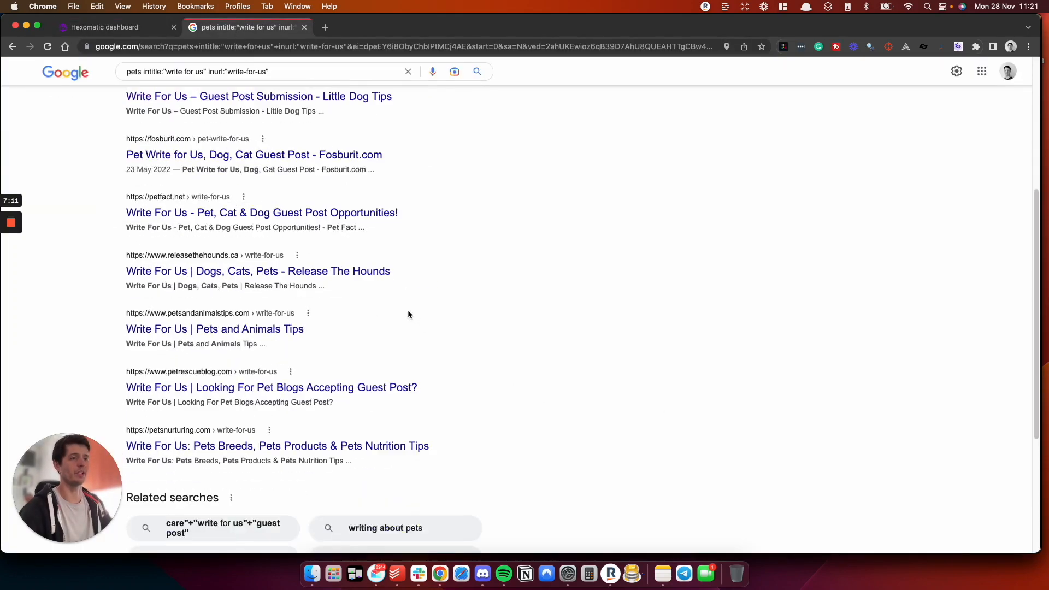
pyautogui.scroll(5, 317, 400)
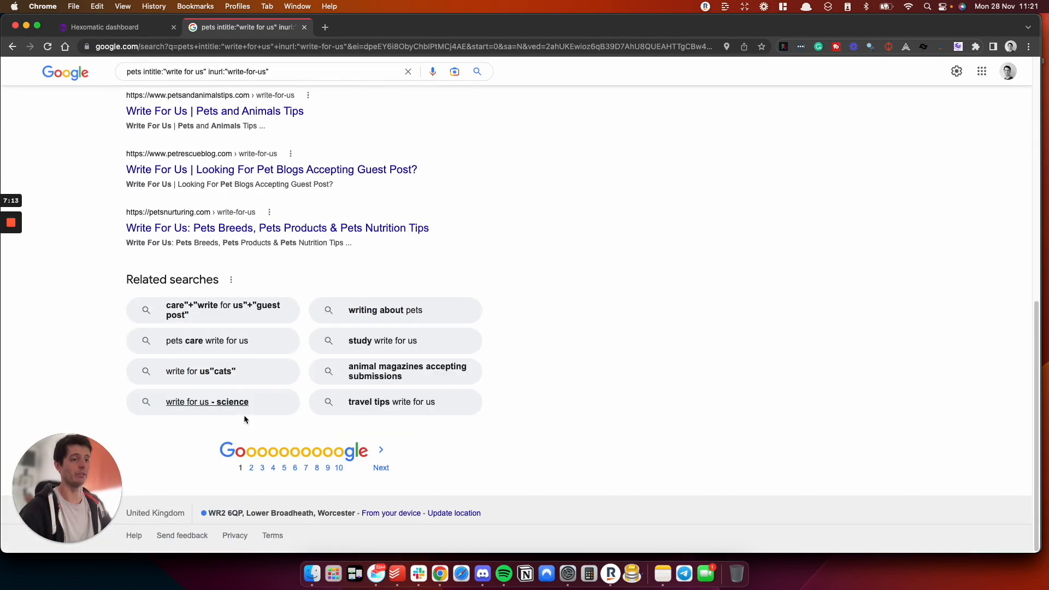
pyautogui.scroll(15, 307, 412)
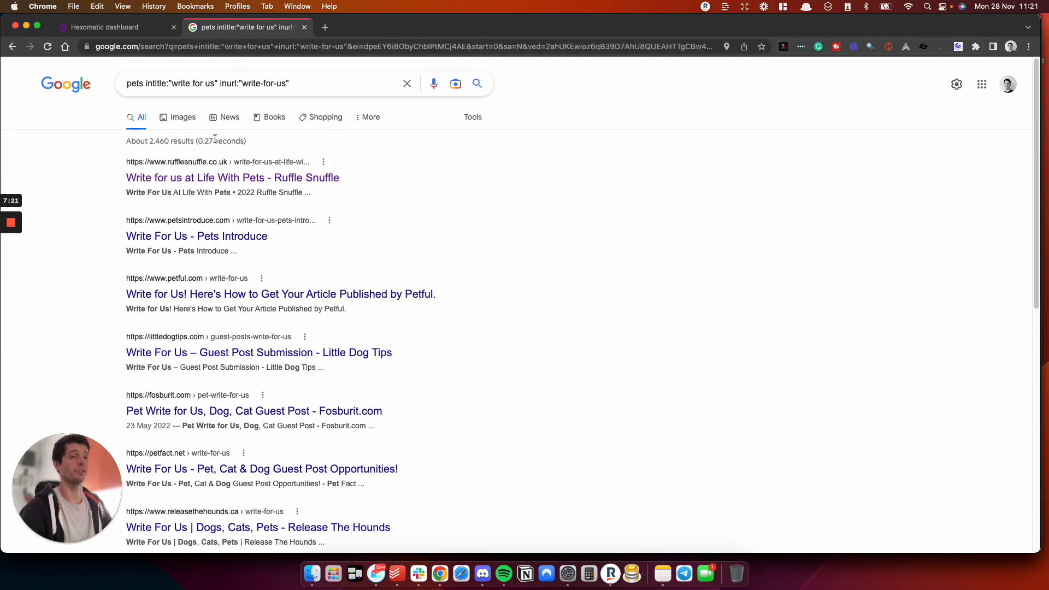
# In Hexomatic, set the Google Search automation to save results up to 20 and add the Traffic Insights automation beneath it.
pyautogui.click(107, 35)
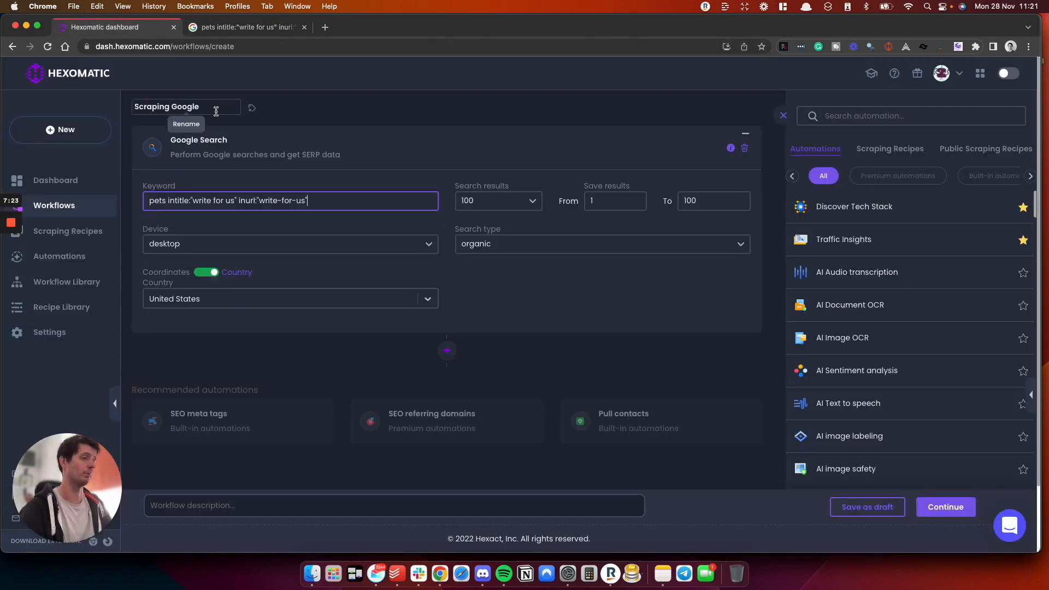
pyautogui.click(526, 202)
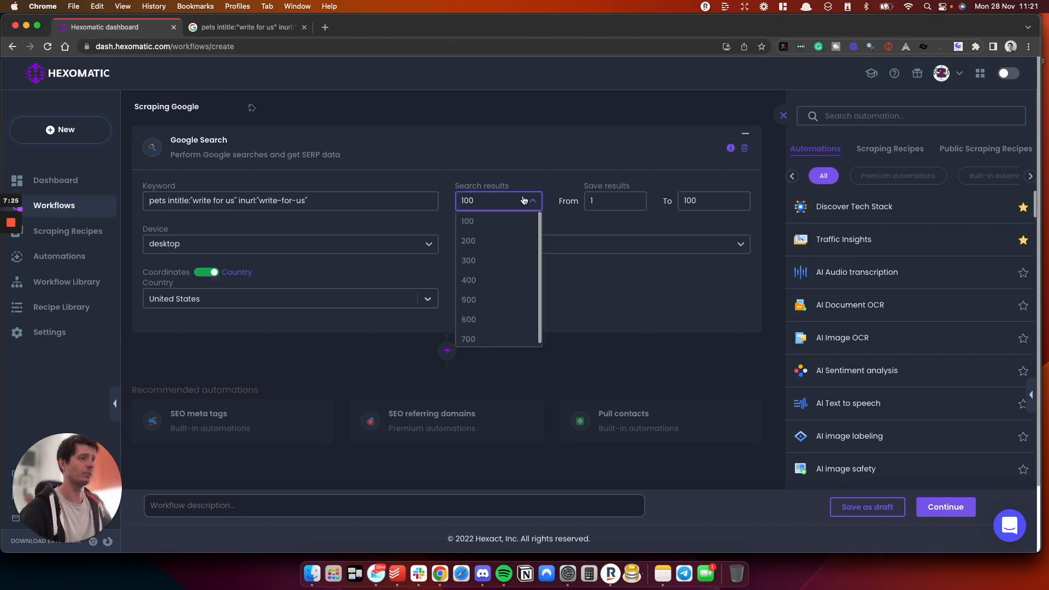
pyautogui.click(565, 180)
pyautogui.doubleClick(700, 198)
pyautogui.write('5')
pyautogui.press('BackSpace')
pyautogui.write('20')
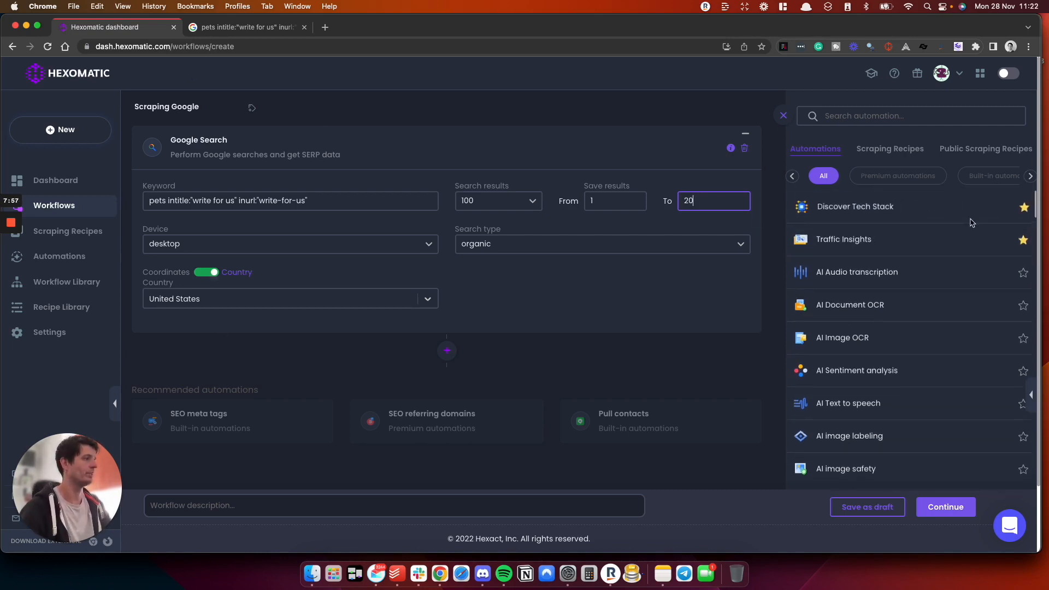
pyautogui.moveTo(891, 240); pyautogui.dragTo(417, 368)
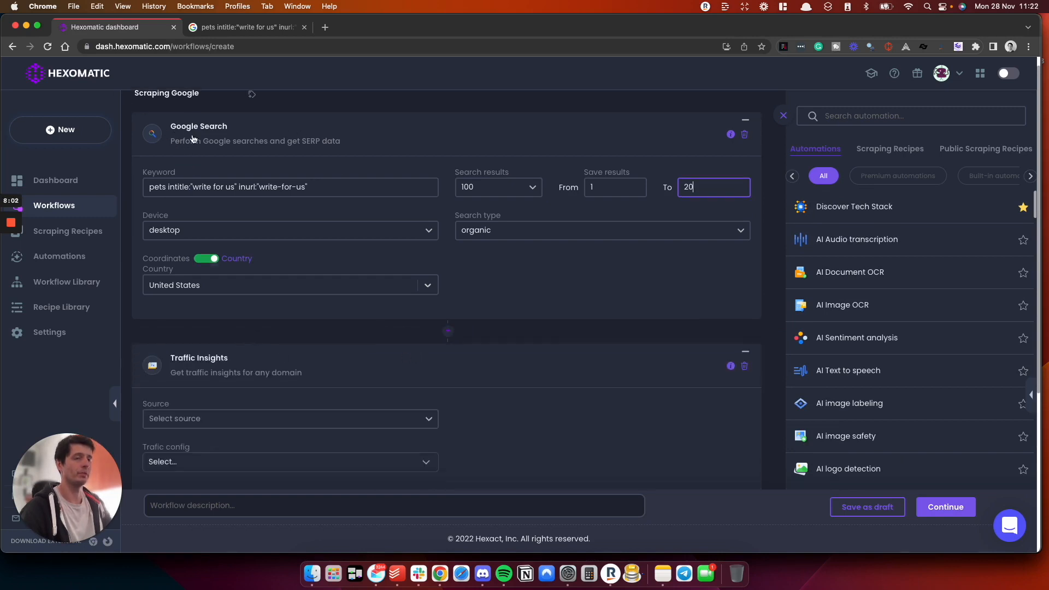
# Switch to Google, open page 2 of the results for the same query and look through its listings.
pyautogui.moveTo(150, 187); pyautogui.dragTo(371, 184)
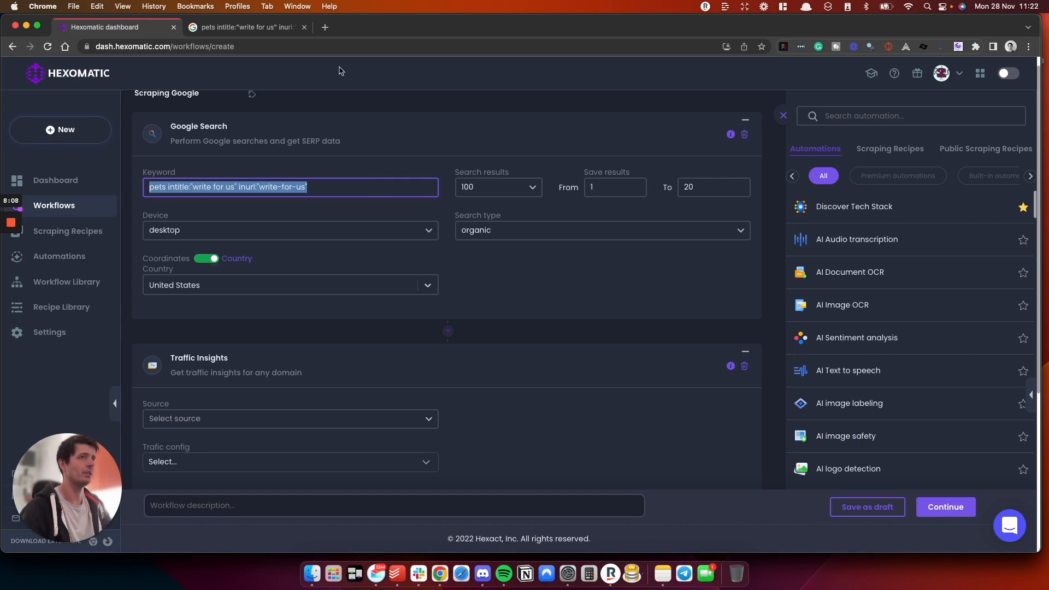
pyautogui.click(272, 33)
pyautogui.scroll(-10, 200, 159)
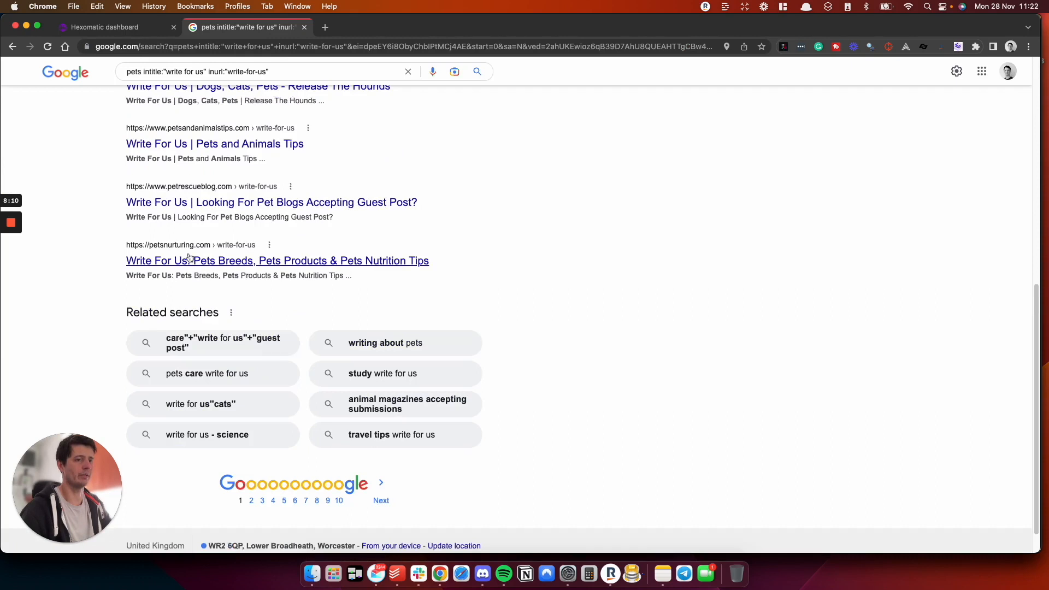
pyautogui.click(251, 501)
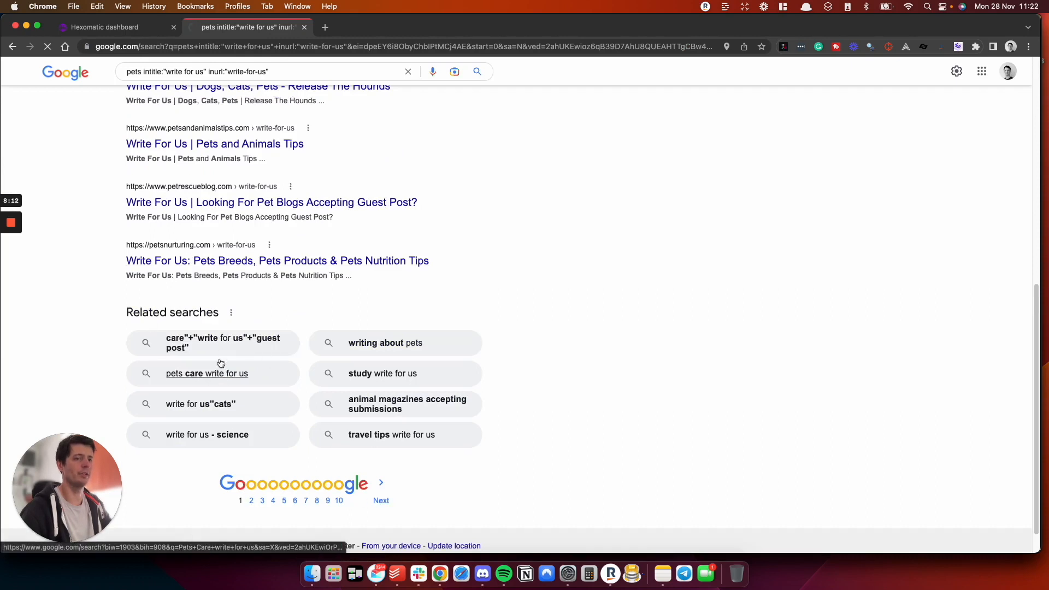
pyautogui.click(28, 118)
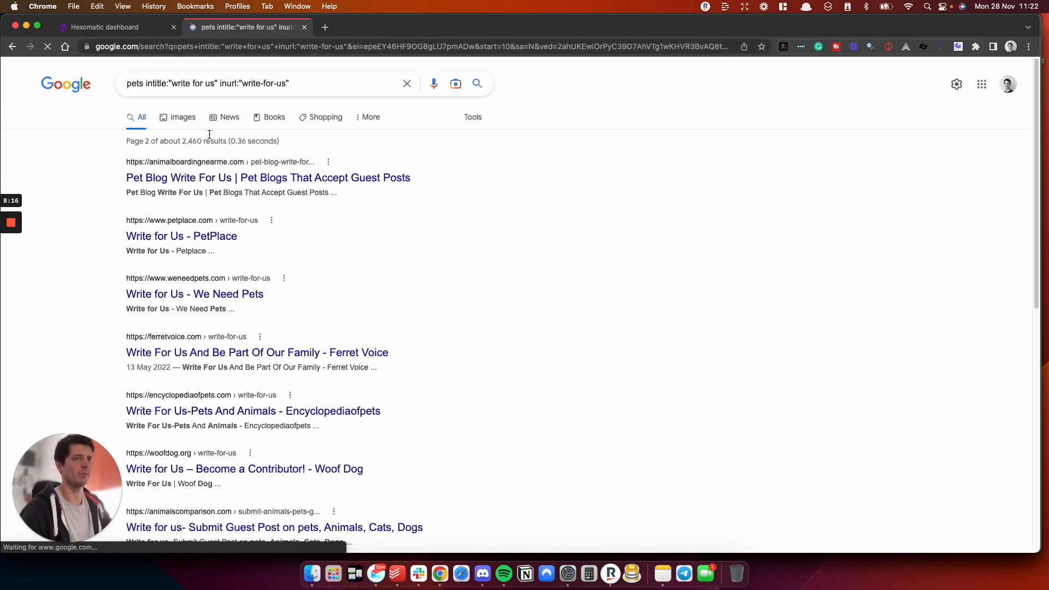
pyautogui.scroll(-1, 260, 232)
pyautogui.scroll(-2, 308, 356)
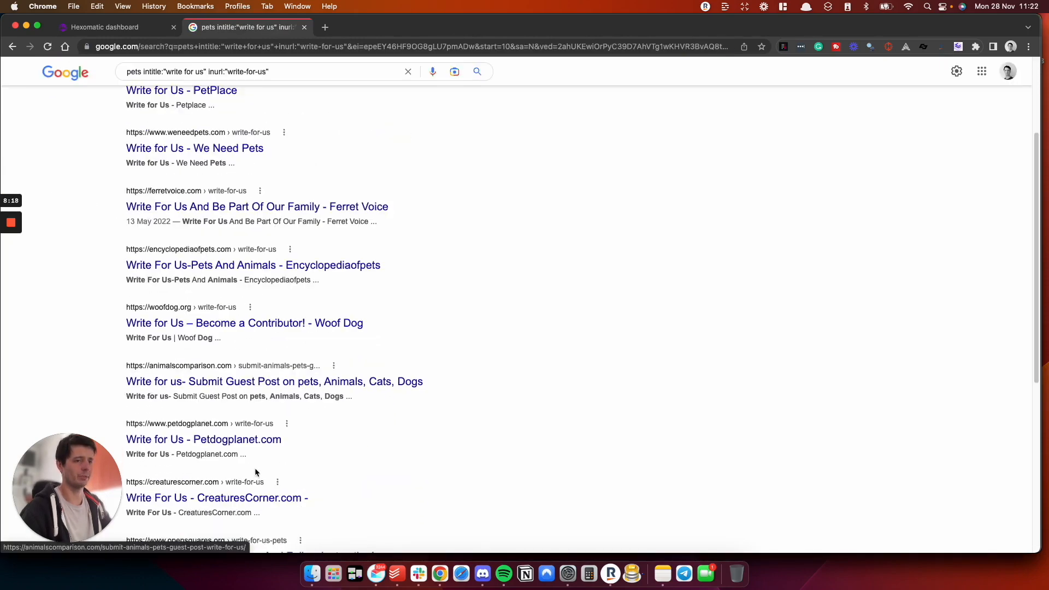
# Highlight the animalscomparison.com result title in Google, and look through the Country options of Hexomatic's Google Search automation.
pyautogui.moveTo(424, 382); pyautogui.dragTo(158, 354)
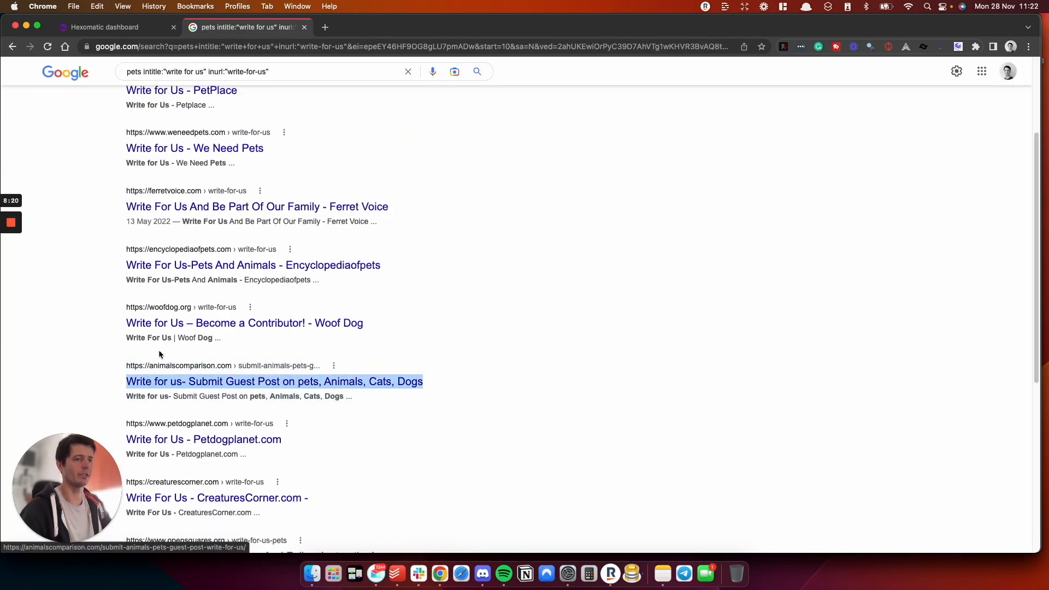
pyautogui.click(94, 29)
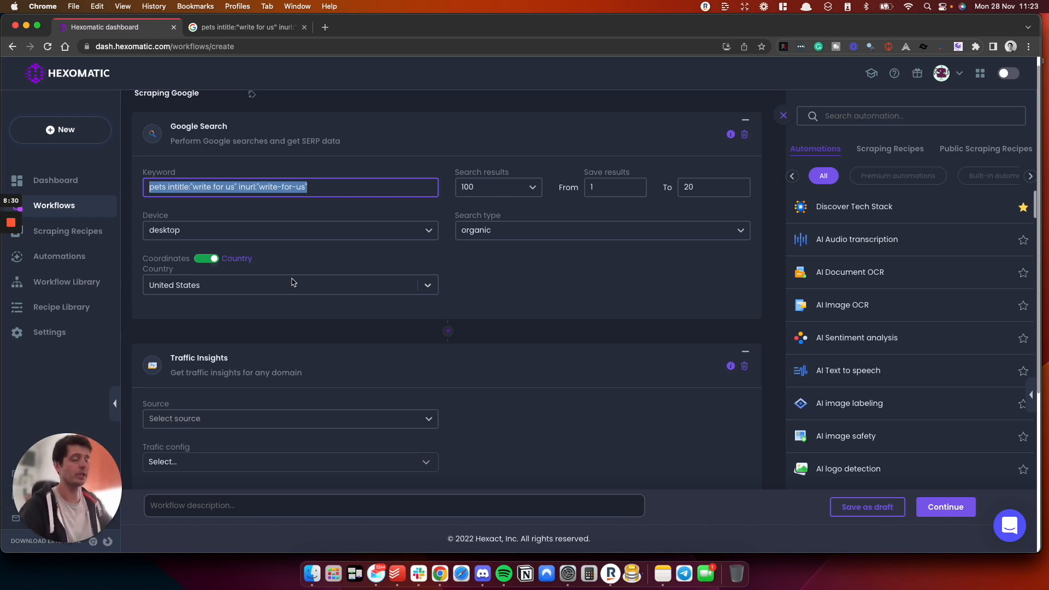
pyautogui.click(247, 291)
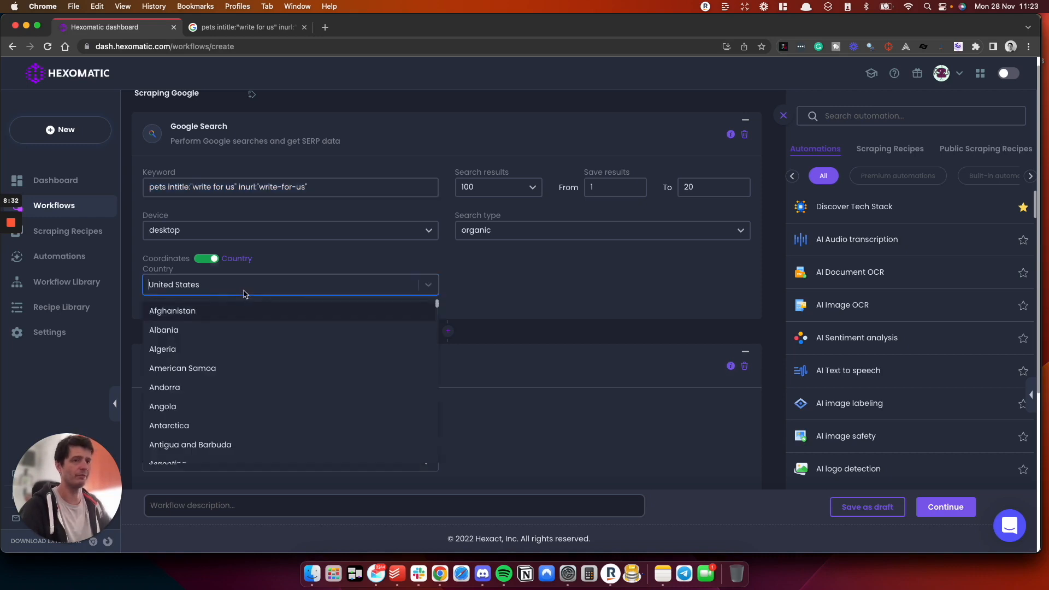
pyautogui.click(338, 265)
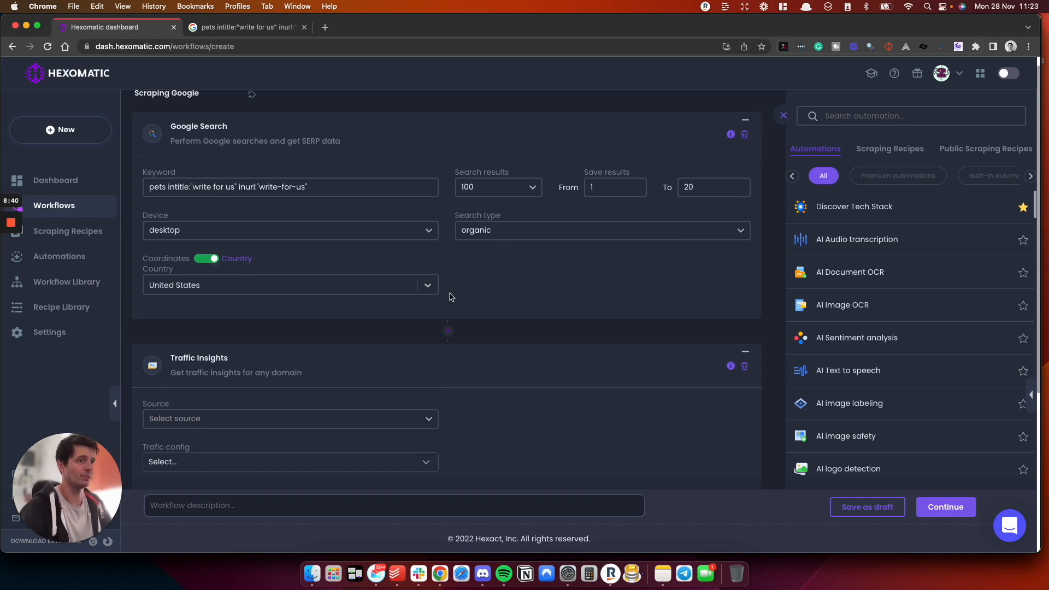
# Check a result's web address in Google and set the Traffic Insights source to url in Hexomatic.
pyautogui.scroll(-1, 535, 324)
pyautogui.scroll(-5, 536, 324)
pyautogui.scroll(2, 546, 344)
pyautogui.click(207, 277)
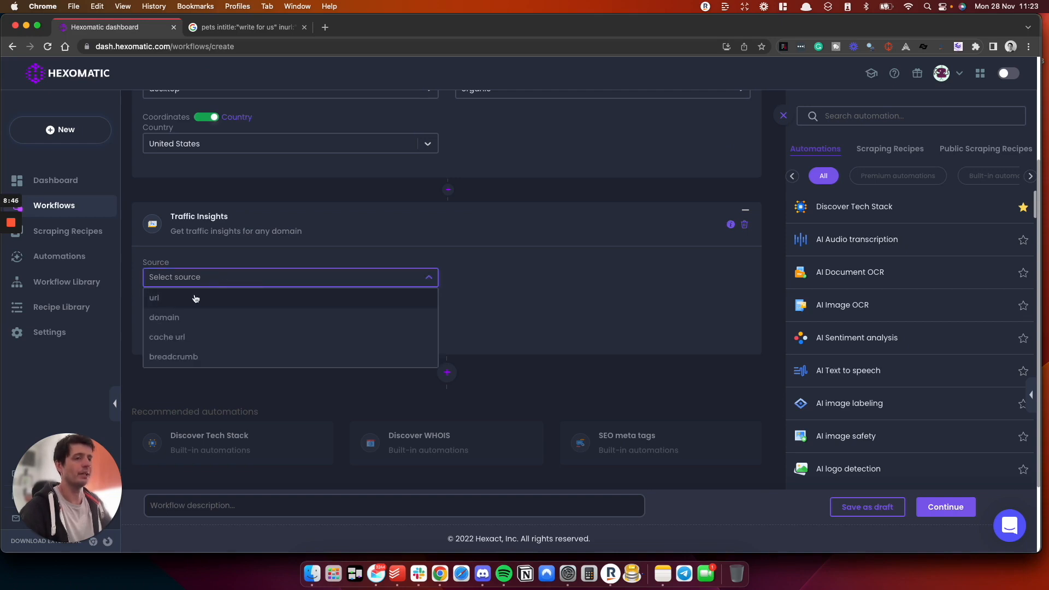
pyautogui.click(243, 27)
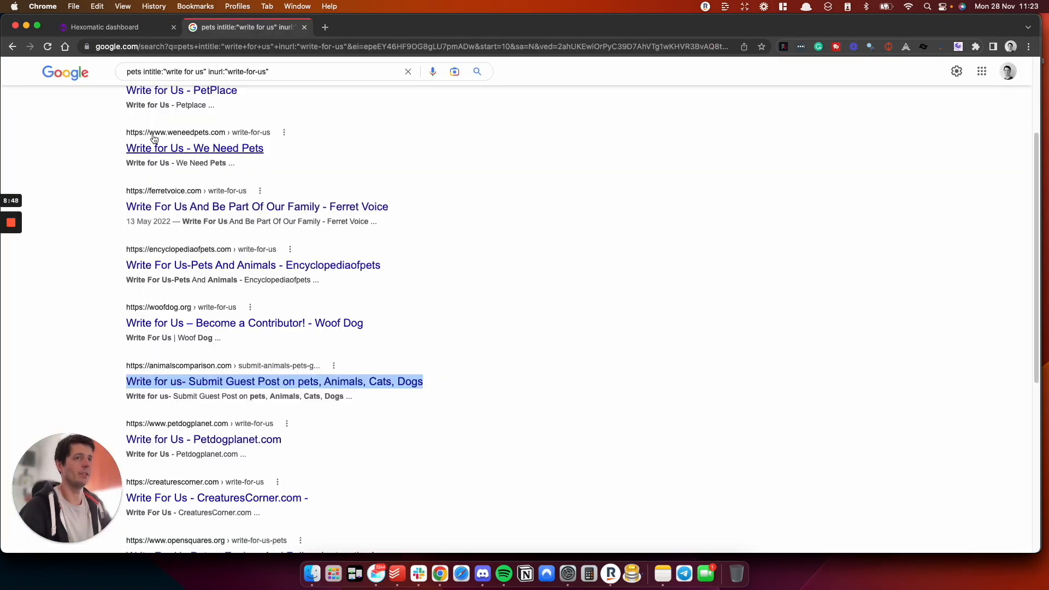
pyautogui.moveTo(124, 192); pyautogui.dragTo(202, 192)
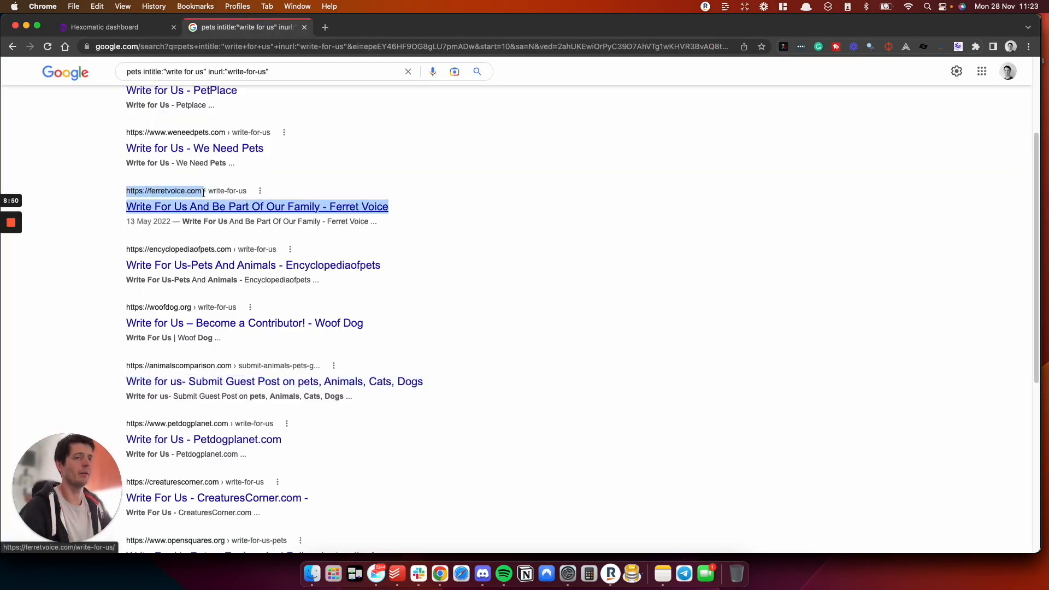
pyautogui.click(147, 28)
pyautogui.click(208, 302)
# Review the workflow settings and select all items in the Traffic Insights traffic config.
pyautogui.scroll(5, 584, 370)
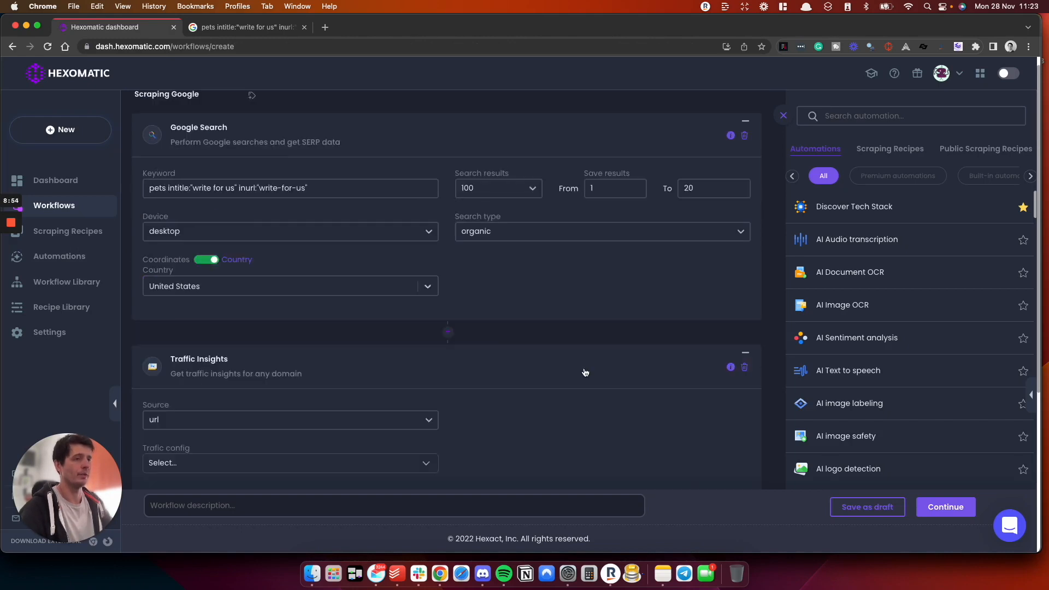
pyautogui.scroll(-1, 336, 314)
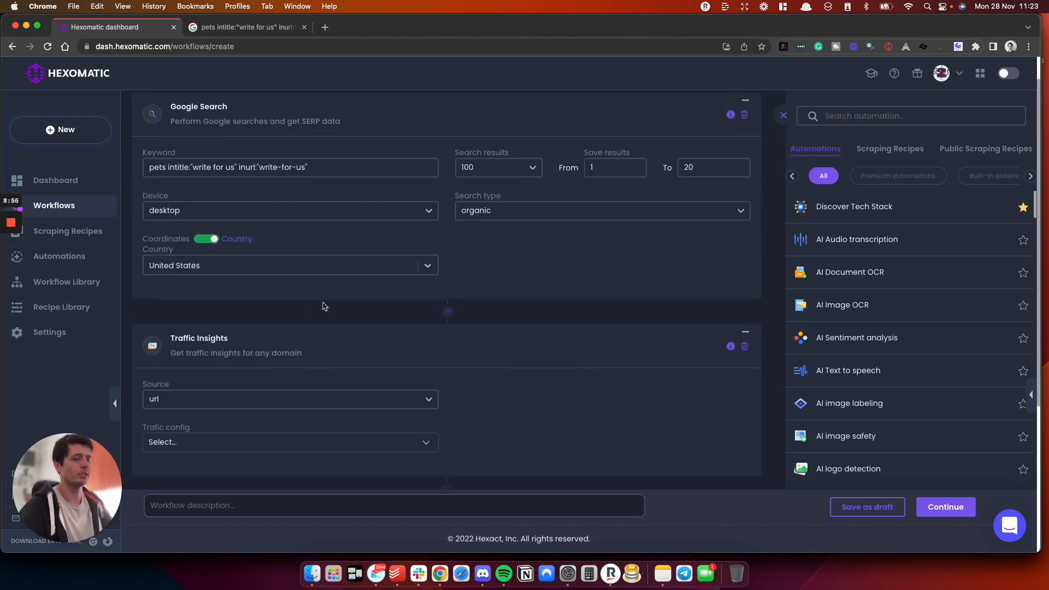
pyautogui.scroll(-1, 353, 381)
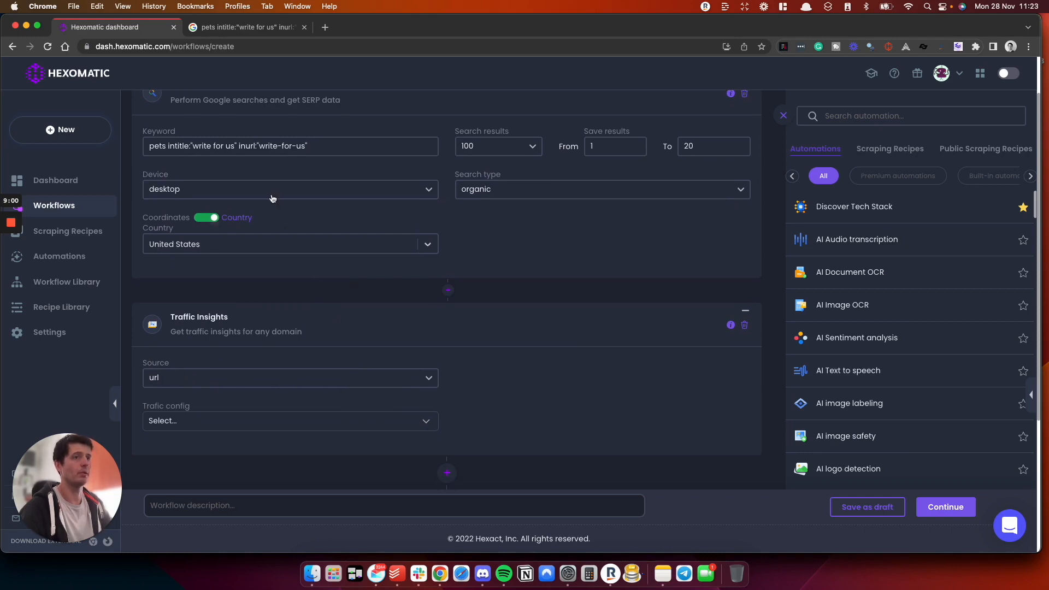
pyautogui.scroll(-2, 261, 307)
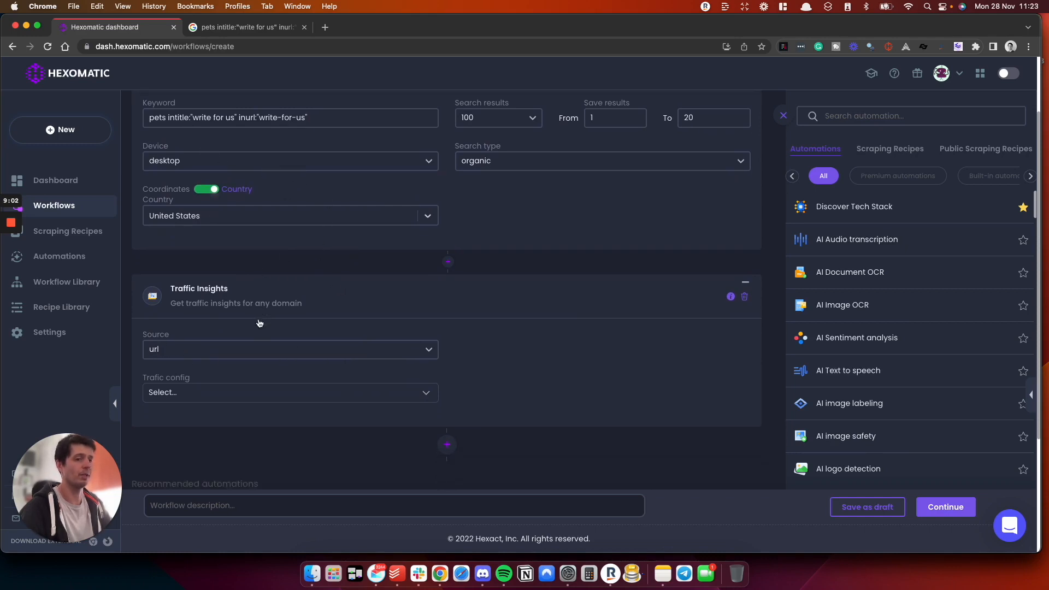
pyautogui.click(202, 383)
pyautogui.scroll(-2, 449, 367)
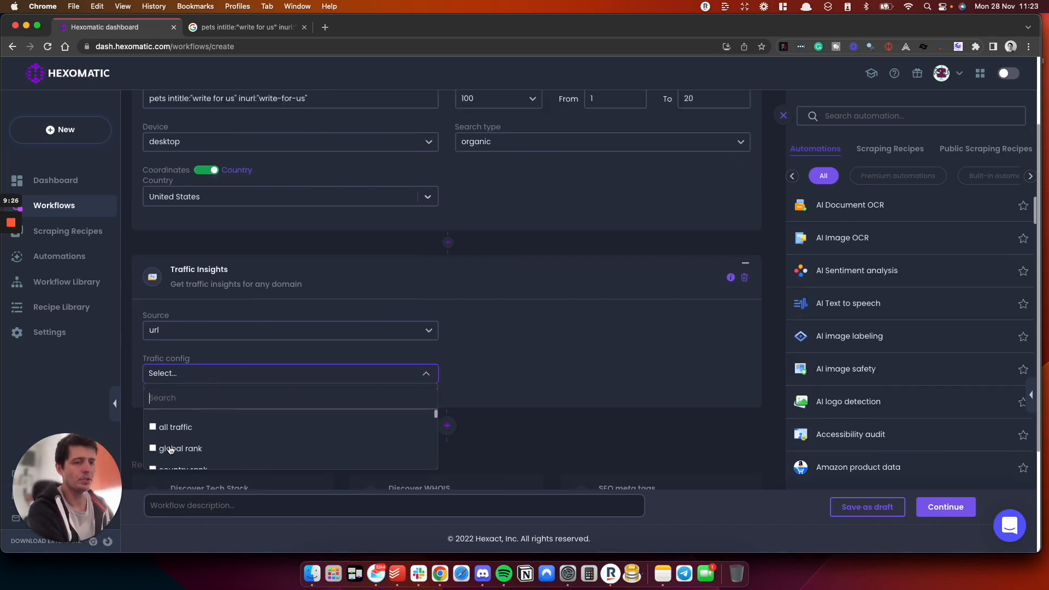
pyautogui.scroll(-2, 214, 444)
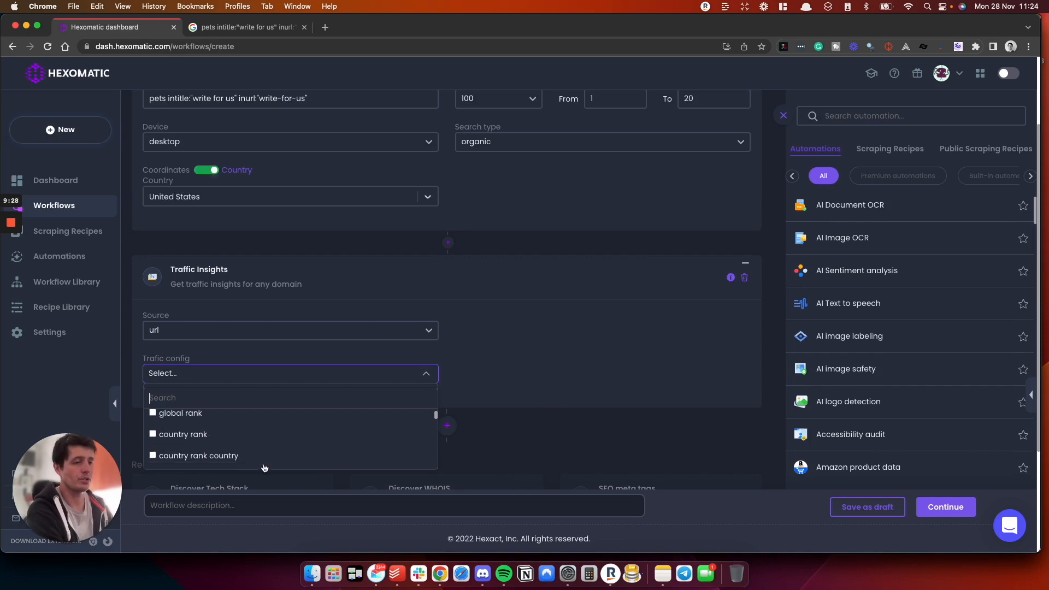
pyautogui.scroll(2, 243, 459)
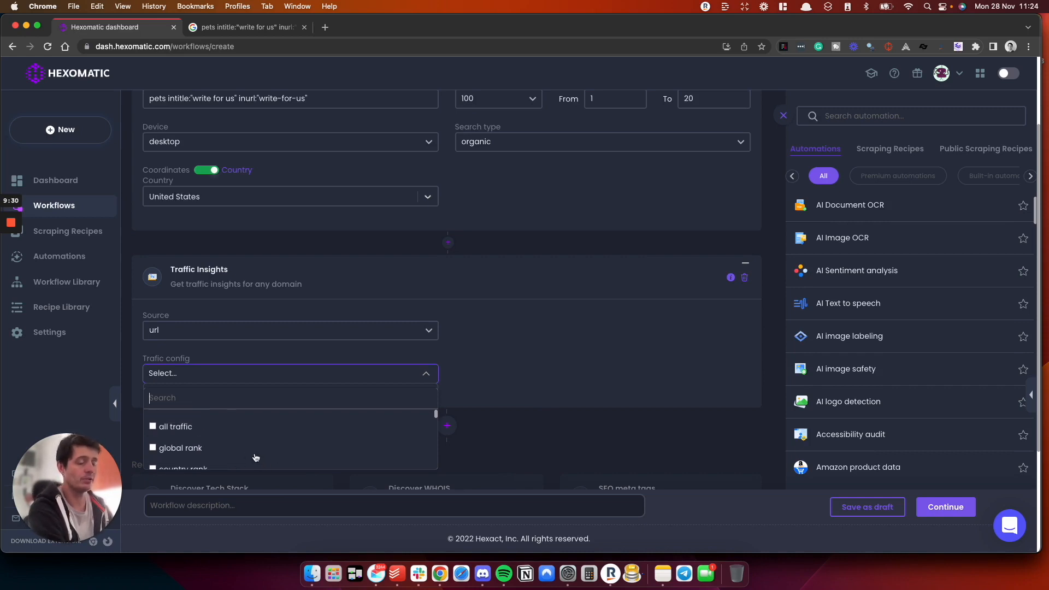
pyautogui.scroll(2, 240, 460)
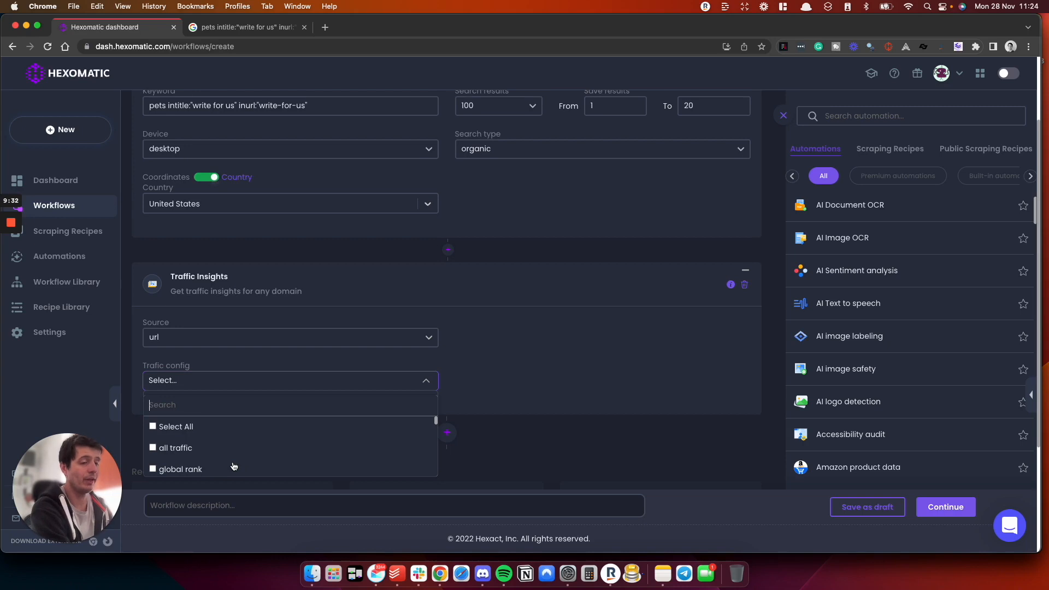
pyautogui.click(153, 426)
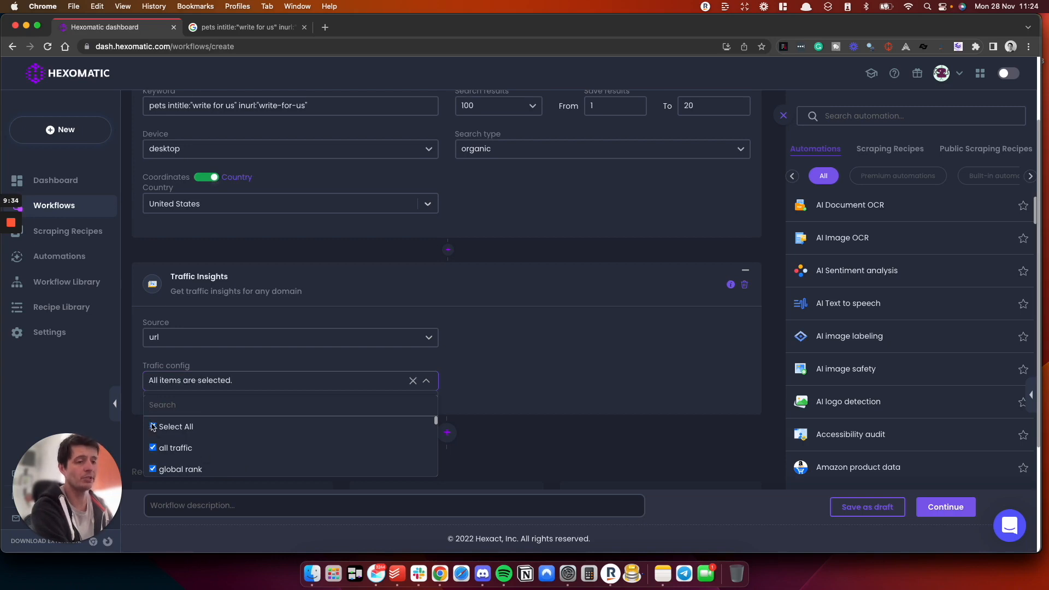
pyautogui.click(601, 392)
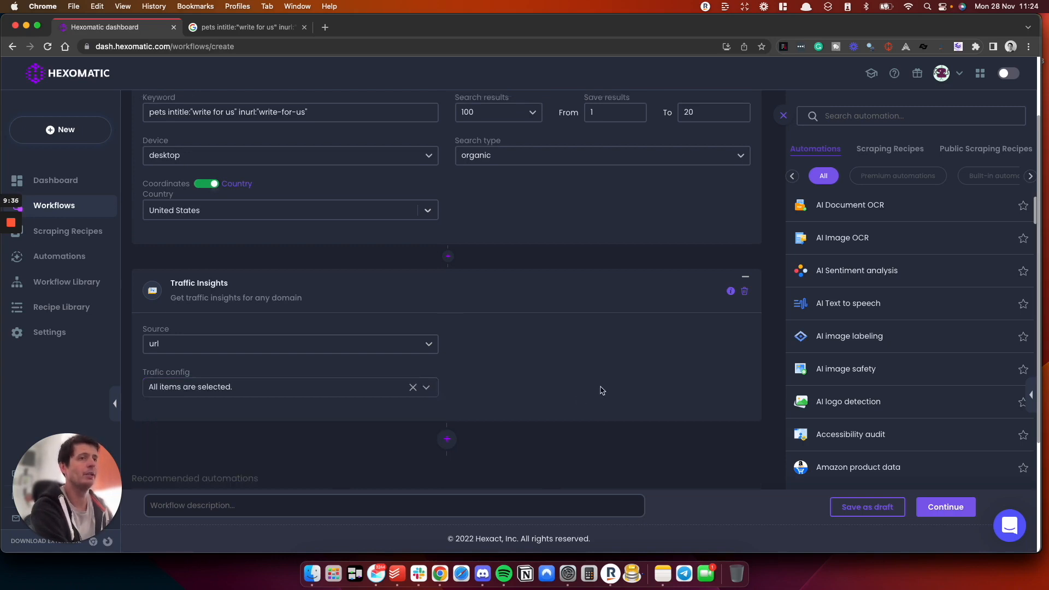
# Continue from the workflow setup, run the Scraping Google workflow and check its log data.
pyautogui.click(946, 507)
pyautogui.click(518, 311)
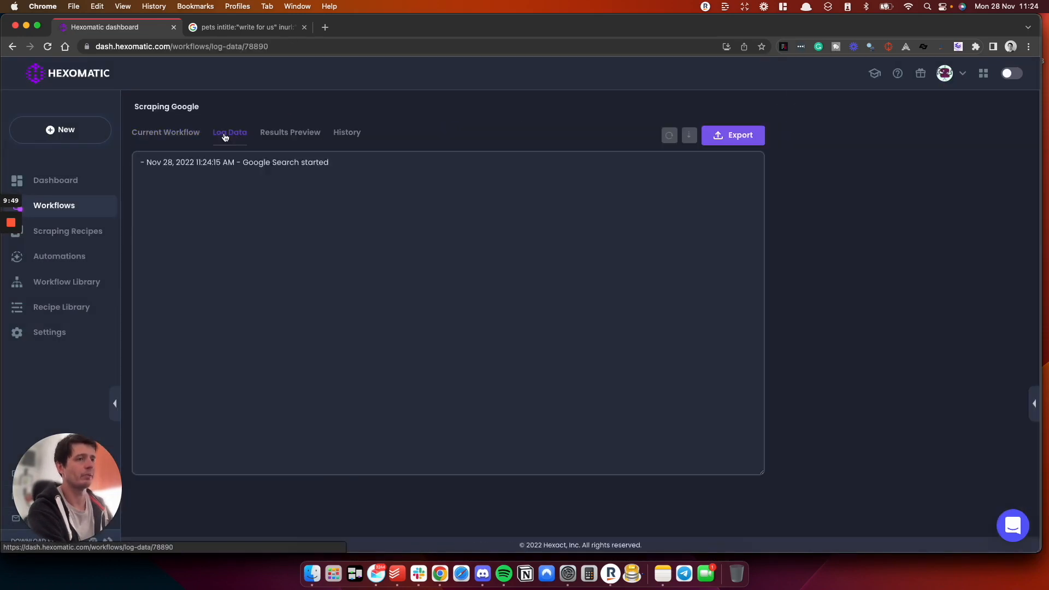
pyautogui.moveTo(228, 163); pyautogui.dragTo(344, 163)
pyautogui.click(357, 163)
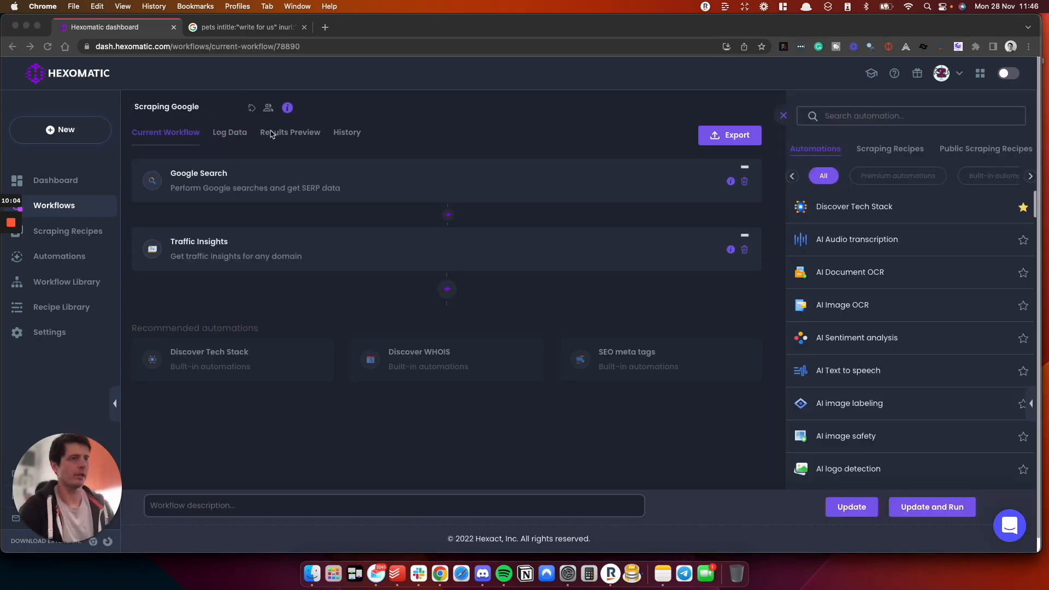
# Preview the workflow's results and read through the log entries for the Google Search and Traffic Insights automations.
pyautogui.click(271, 134)
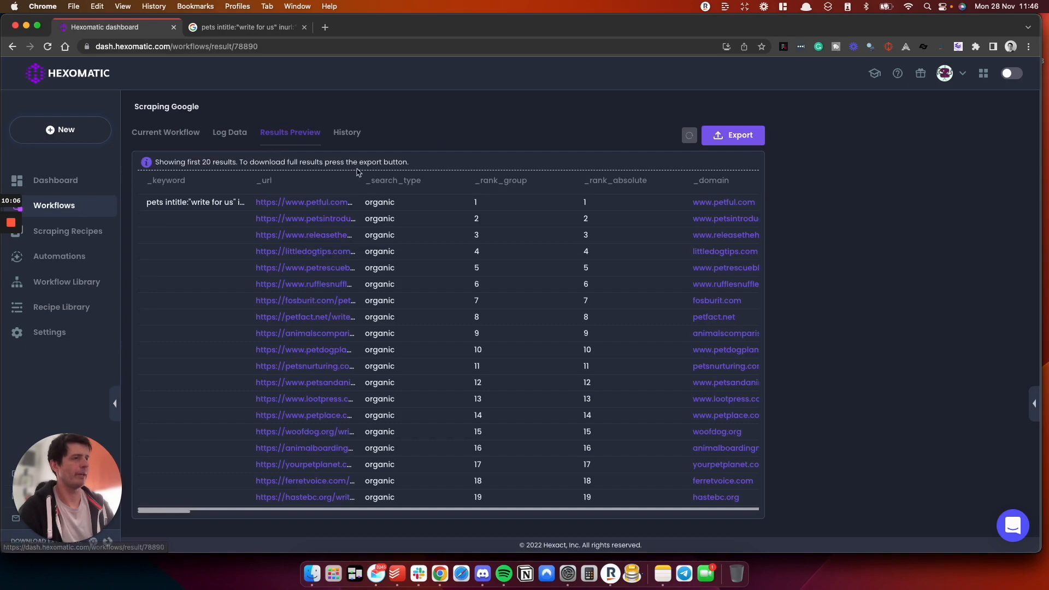
pyautogui.click(690, 135)
pyautogui.click(223, 136)
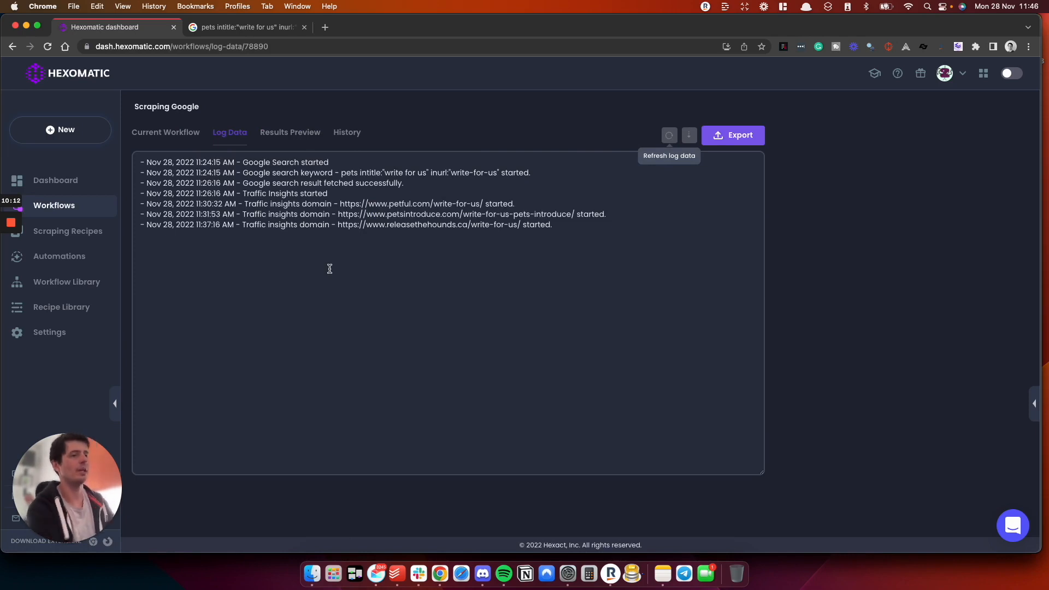
pyautogui.moveTo(248, 162); pyautogui.dragTo(330, 163)
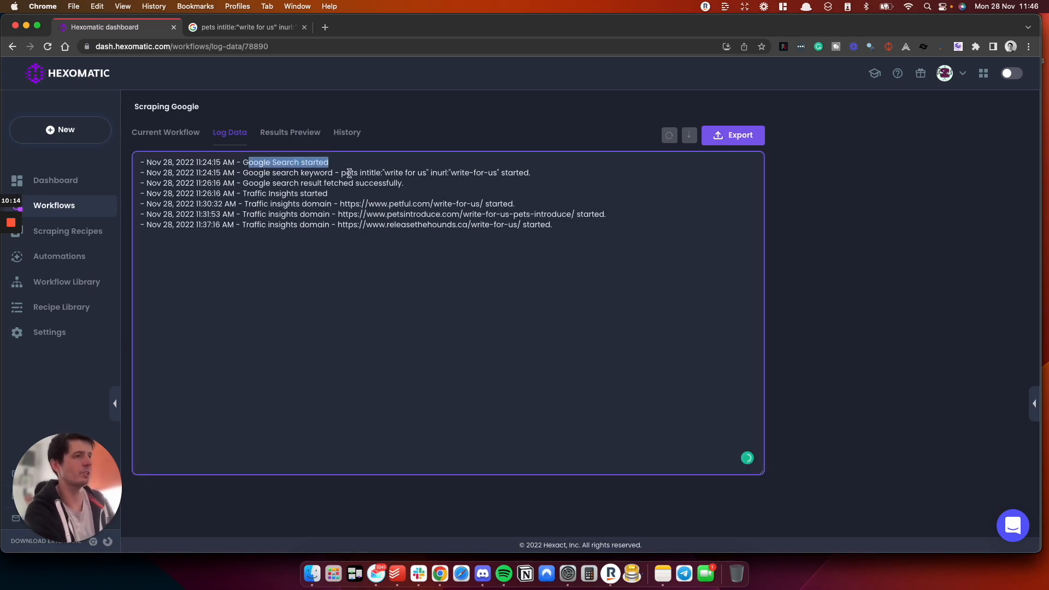
pyautogui.click(246, 183)
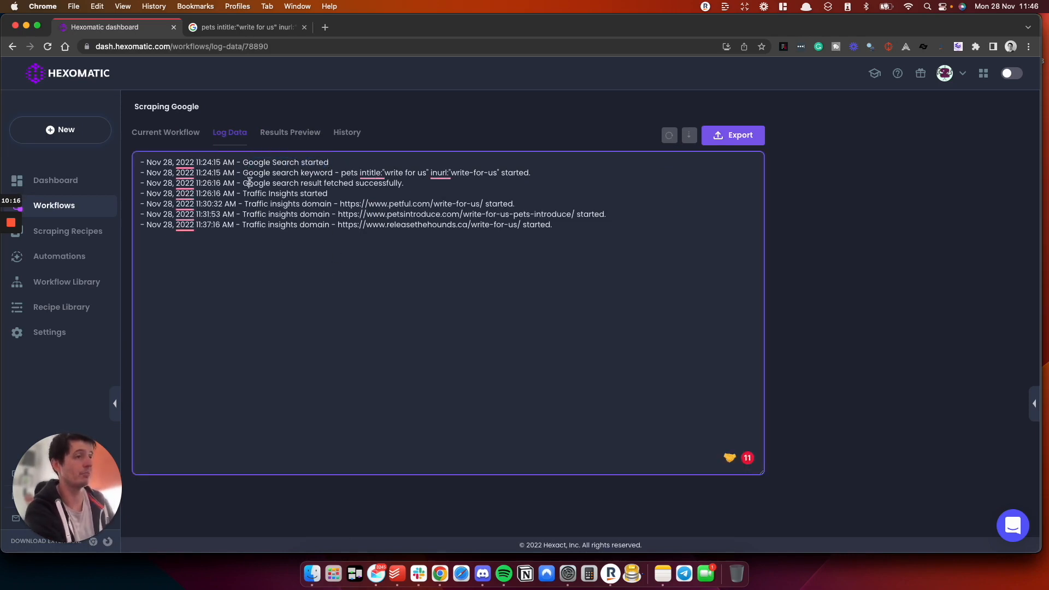
pyautogui.click(305, 225)
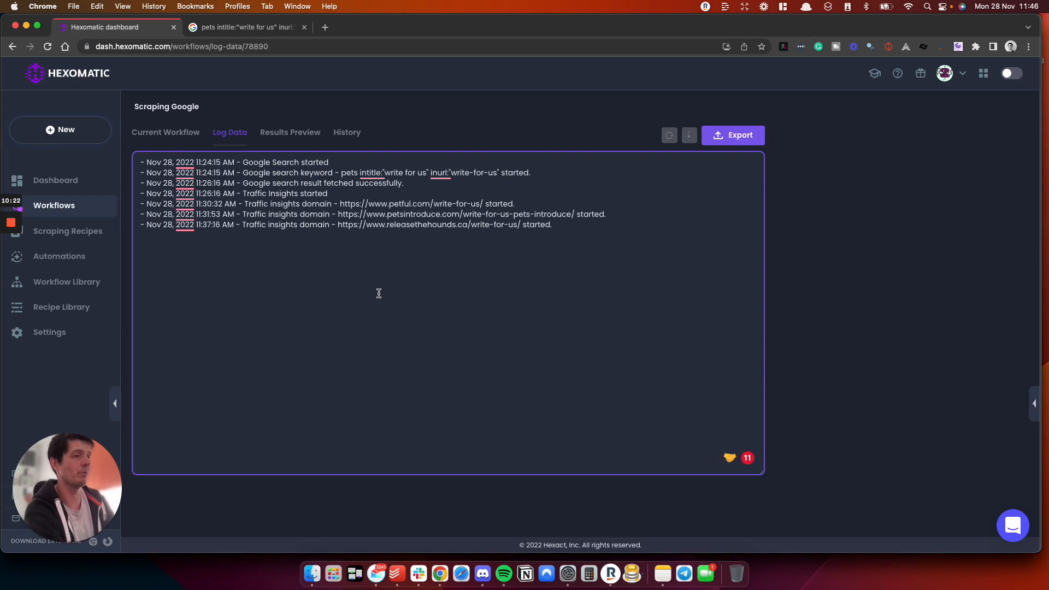
# Return to the results preview and export the workflow's results to Google Sheets.
pyautogui.click(298, 132)
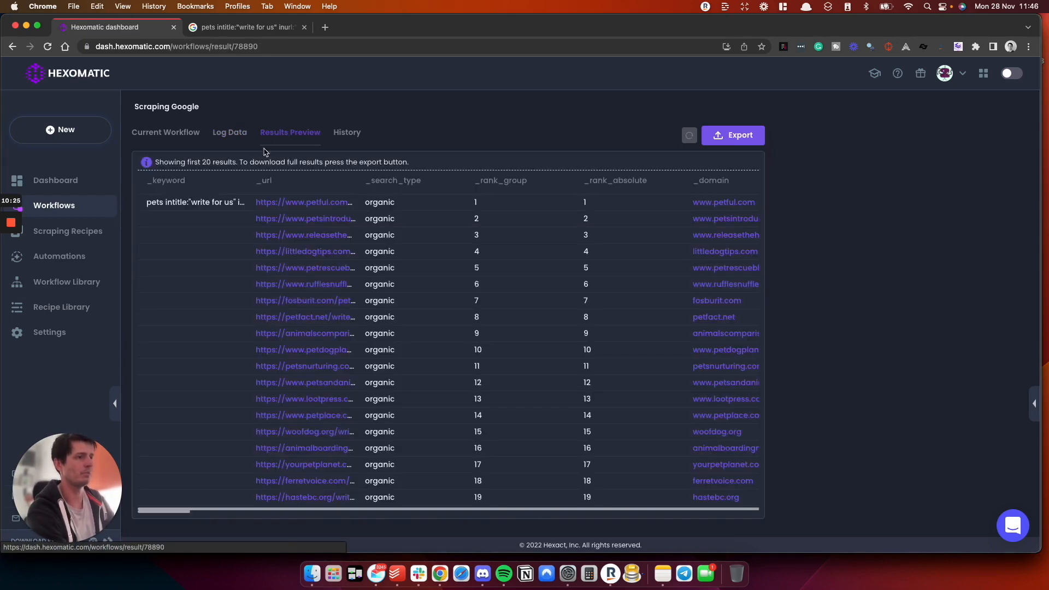
pyautogui.click(738, 135)
pyautogui.click(645, 235)
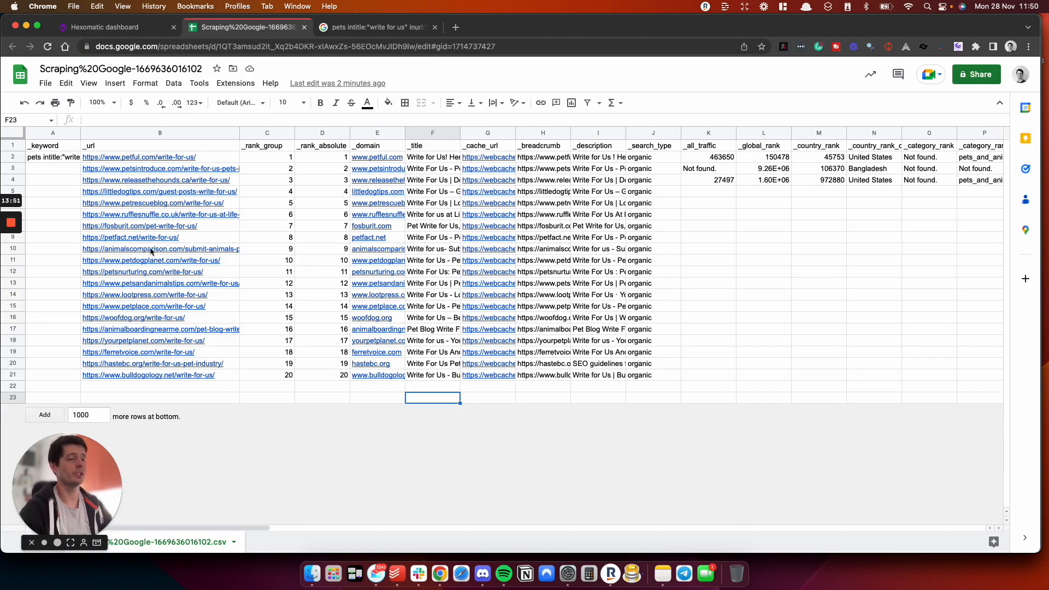
# Check the Google Search settings in Hexomatic, and inspect the petful.com link in the exported spreadsheet's _url column.
pyautogui.click(112, 27)
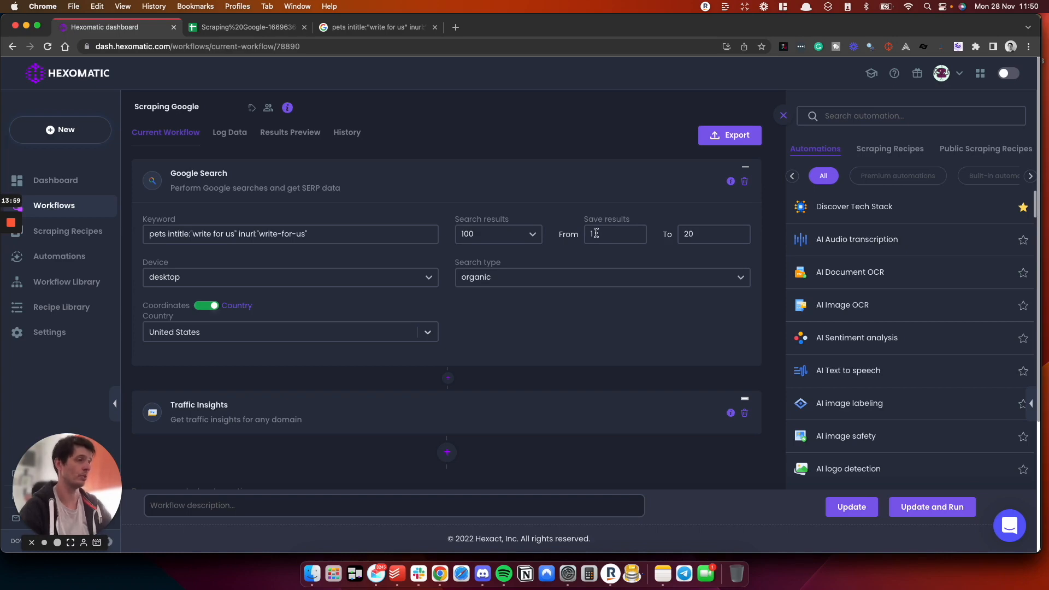
pyautogui.click(256, 30)
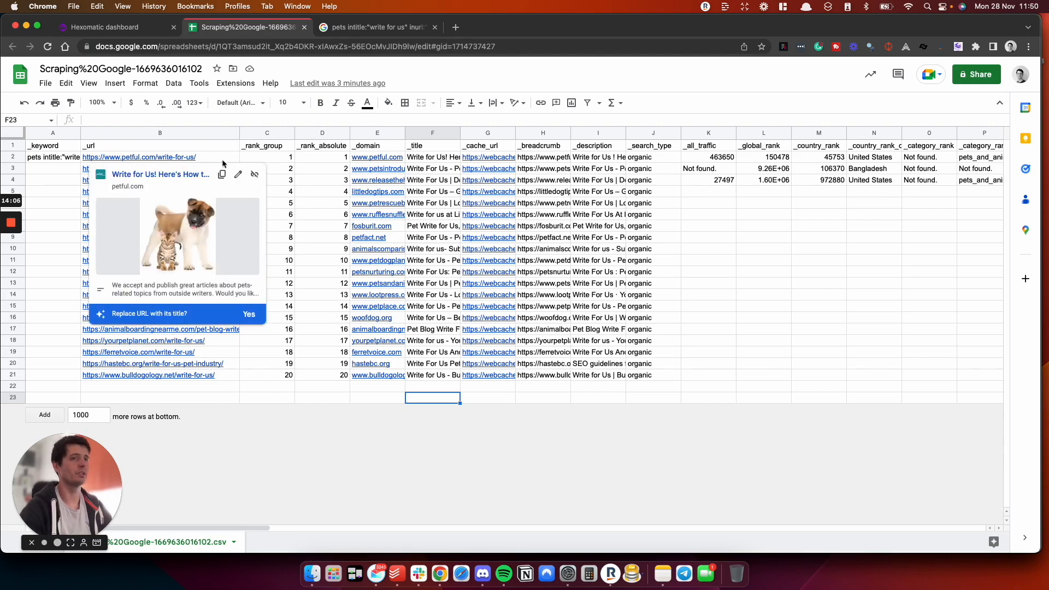
pyautogui.click(203, 155)
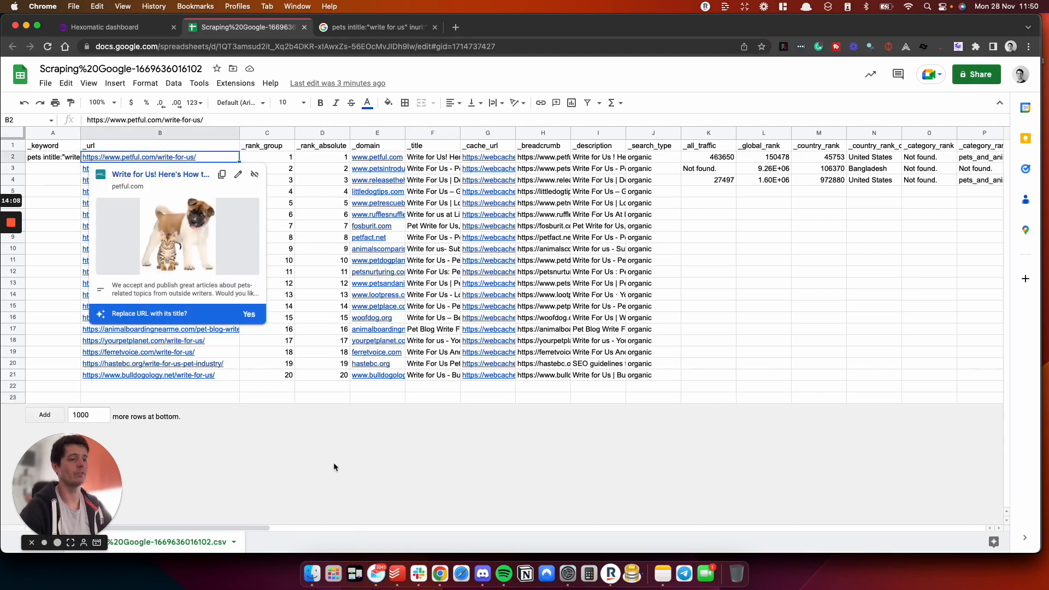
pyautogui.click(326, 397)
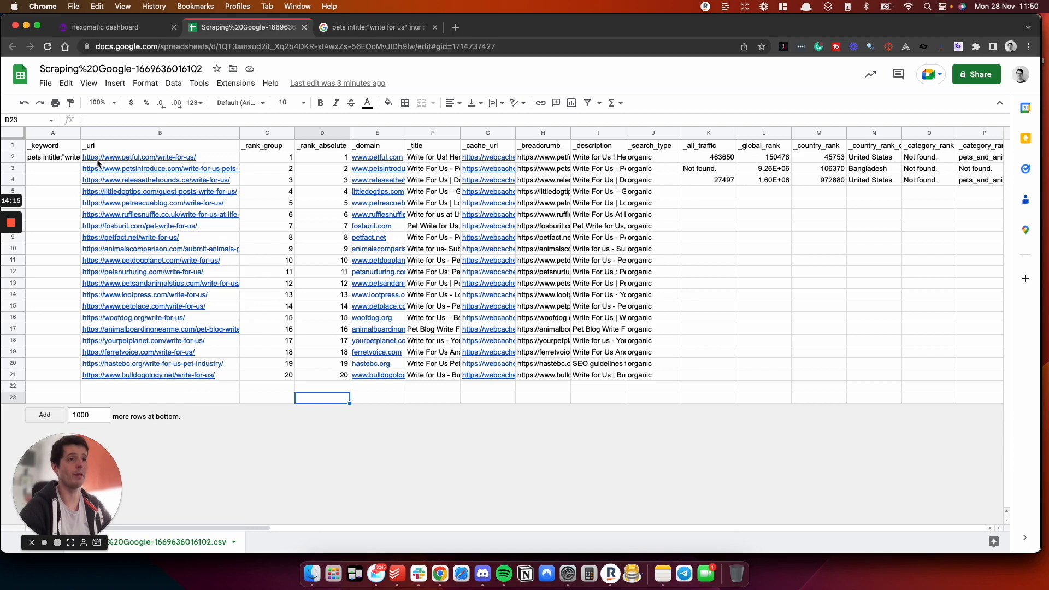
pyautogui.moveTo(98, 163)
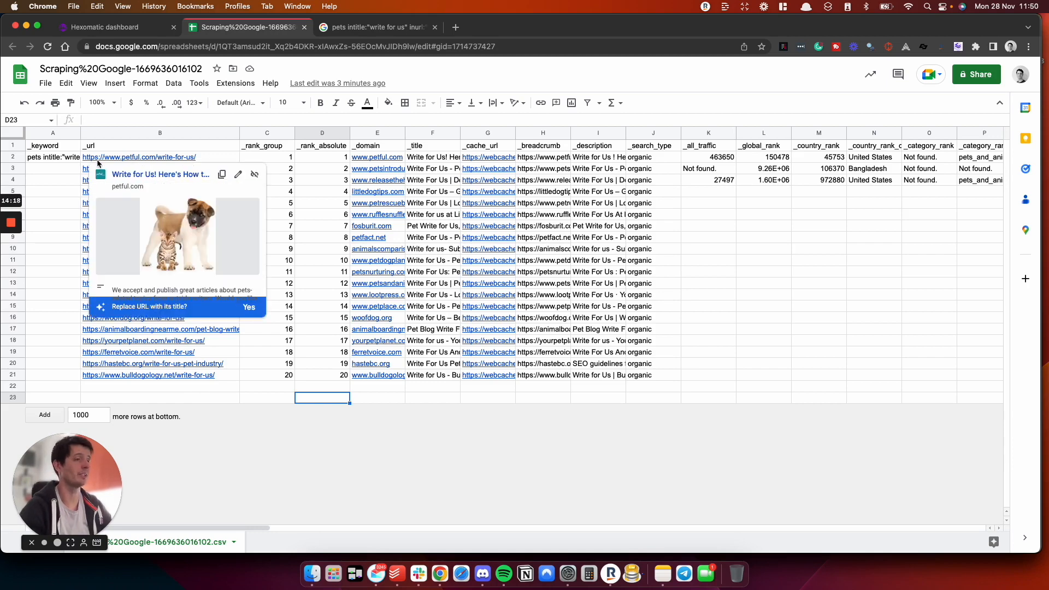
pyautogui.press('Right')
pyautogui.press('Right')
pyautogui.press('Right')
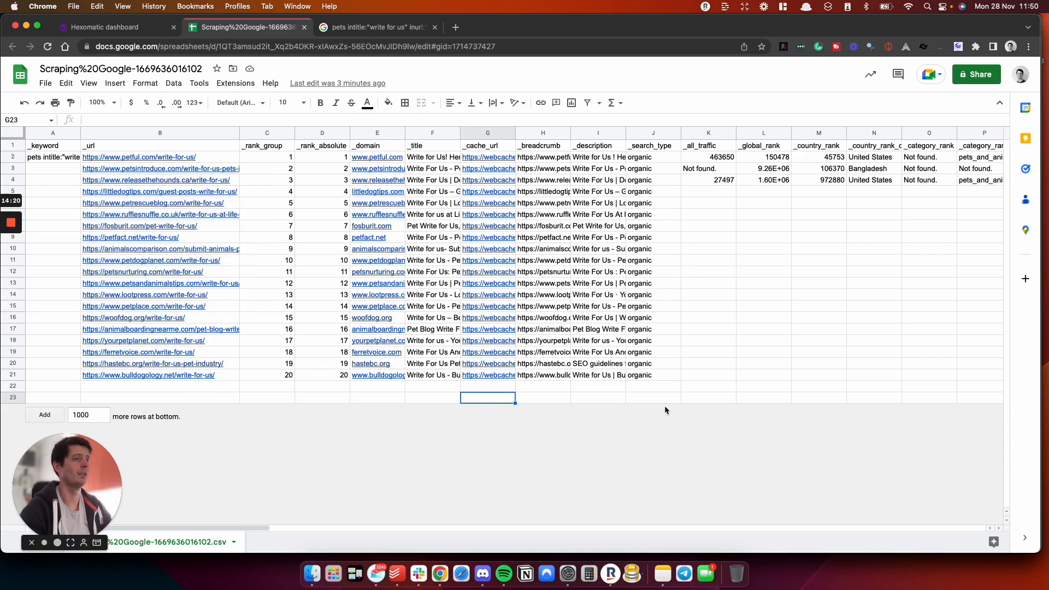
# Highlight the page titles in F2:F20 and the _all_traffic cells K2:K4, and examine the remaining traffic insight columns.
pyautogui.moveTo(440, 160); pyautogui.dragTo(437, 363)
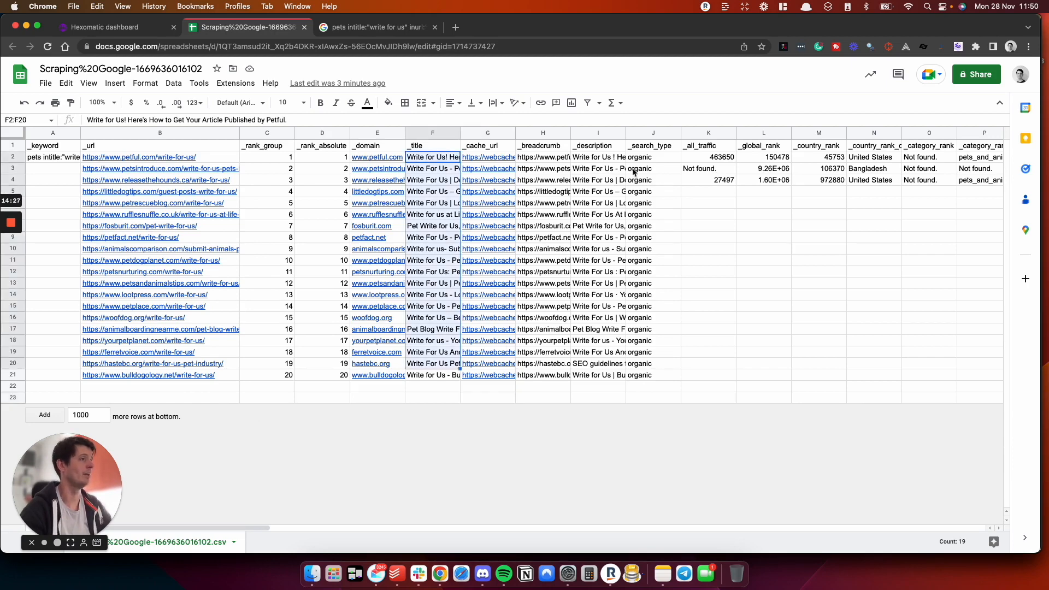
pyautogui.moveTo(714, 159); pyautogui.dragTo(714, 178)
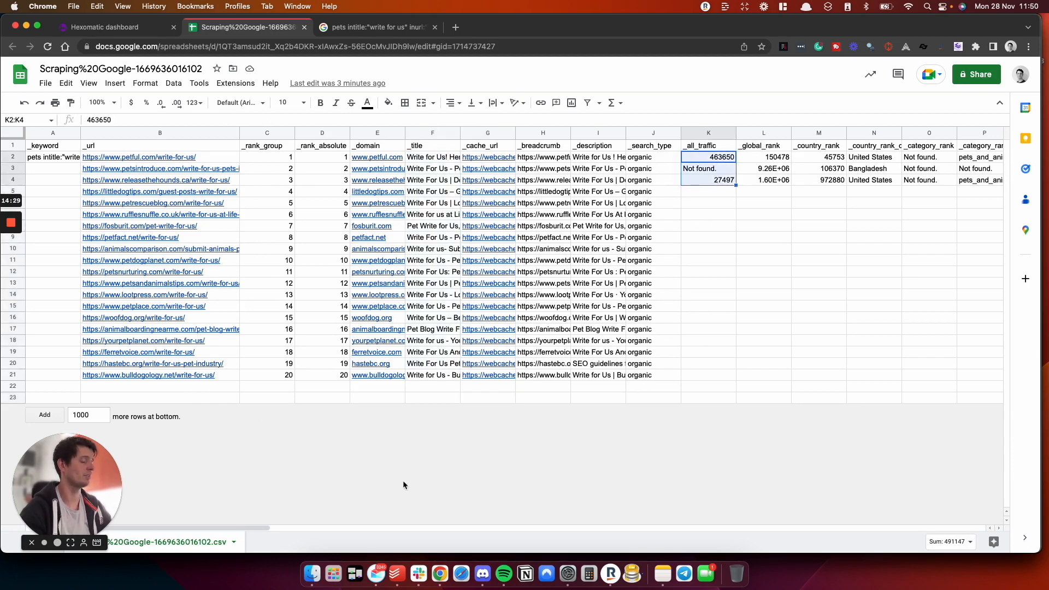
pyautogui.moveTo(231, 529); pyautogui.dragTo(351, 533)
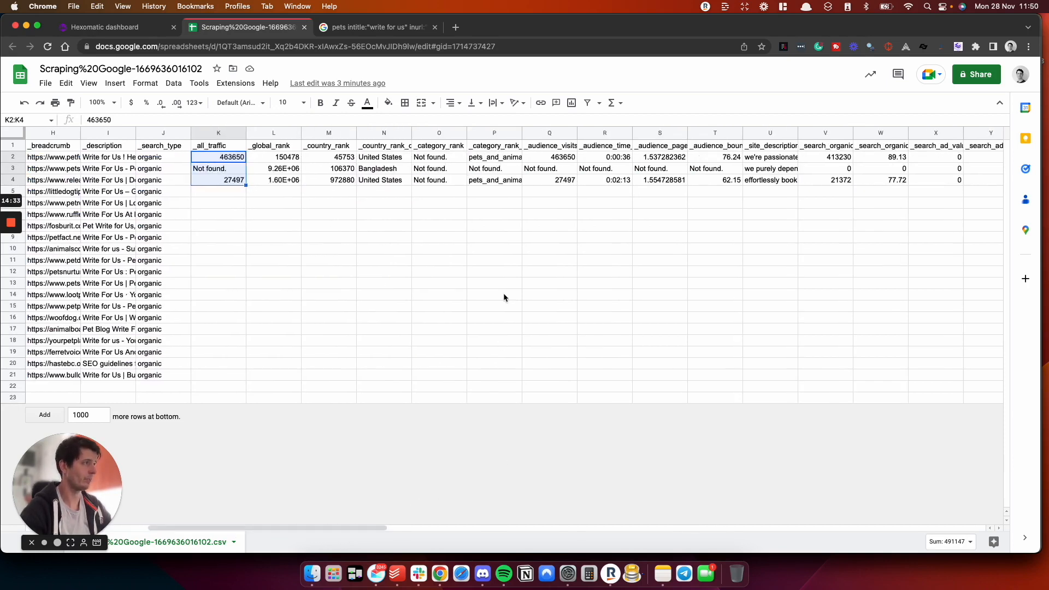
# Examine the petful.com row's traffic, global rank, ranking country and category in K2, L2, N2 and P2, and highlight H2:V2.
pyautogui.click(243, 206)
pyautogui.click(196, 159)
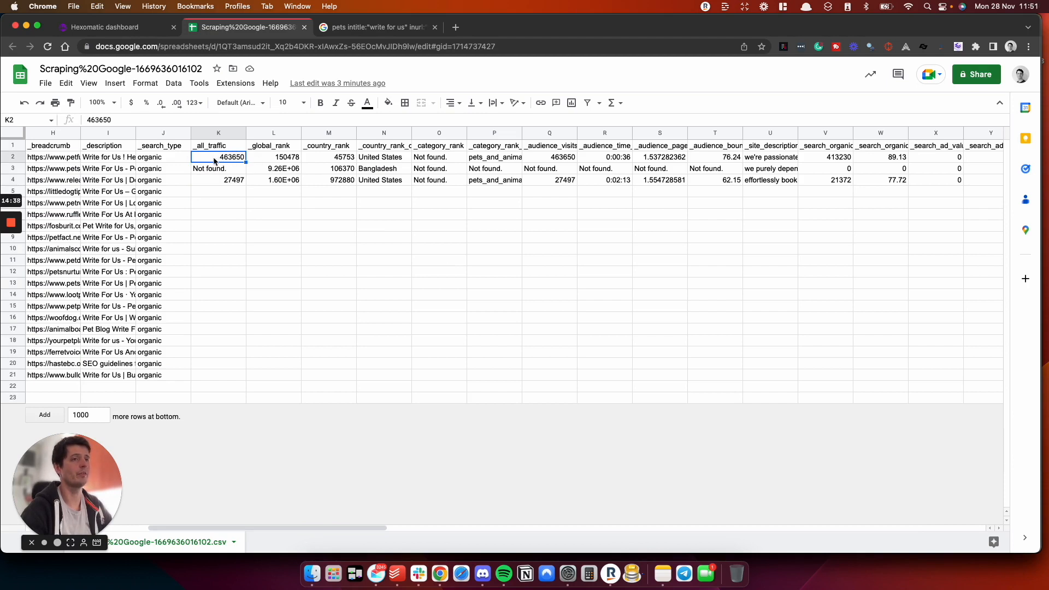
pyautogui.click(267, 161)
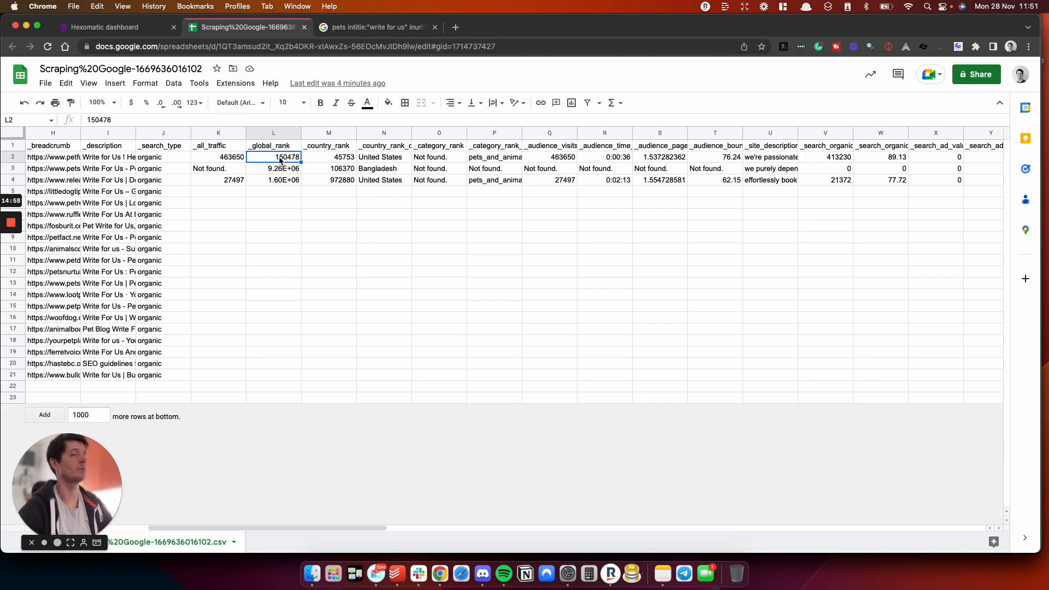
pyautogui.click(382, 159)
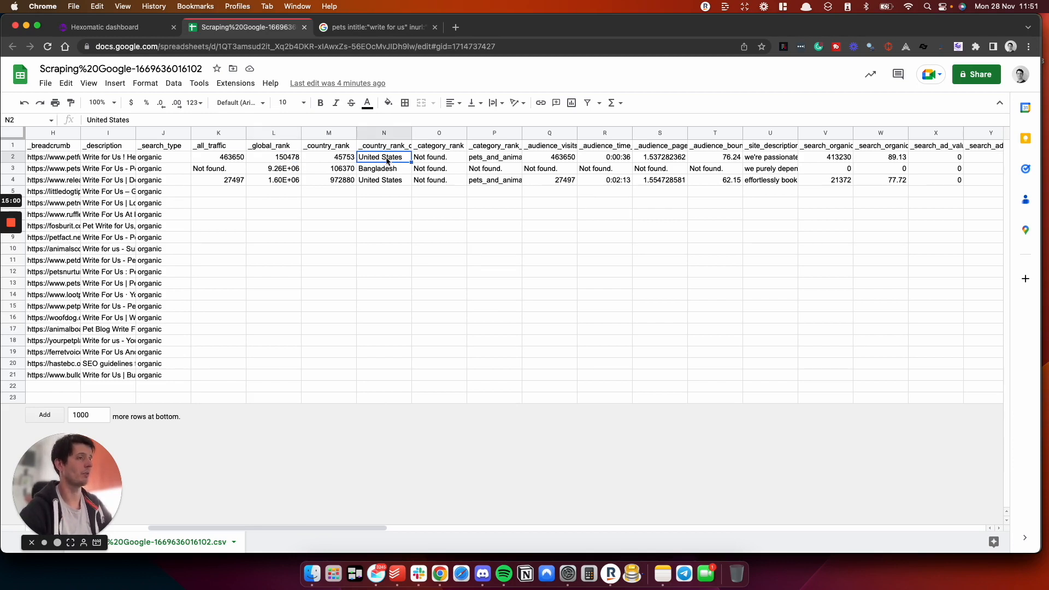
pyautogui.click(482, 160)
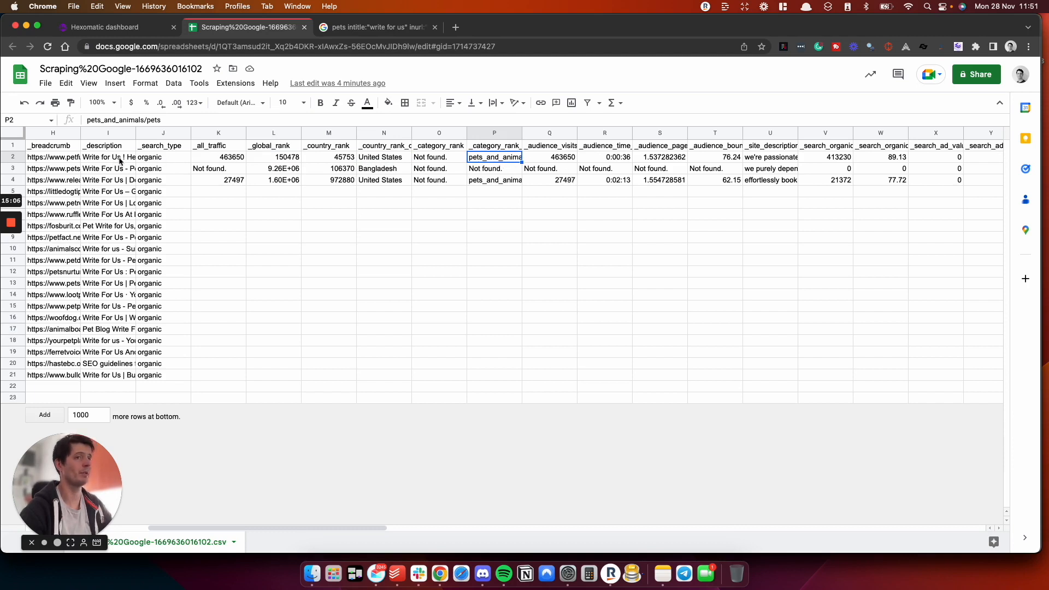
pyautogui.moveTo(74, 157); pyautogui.dragTo(825, 159)
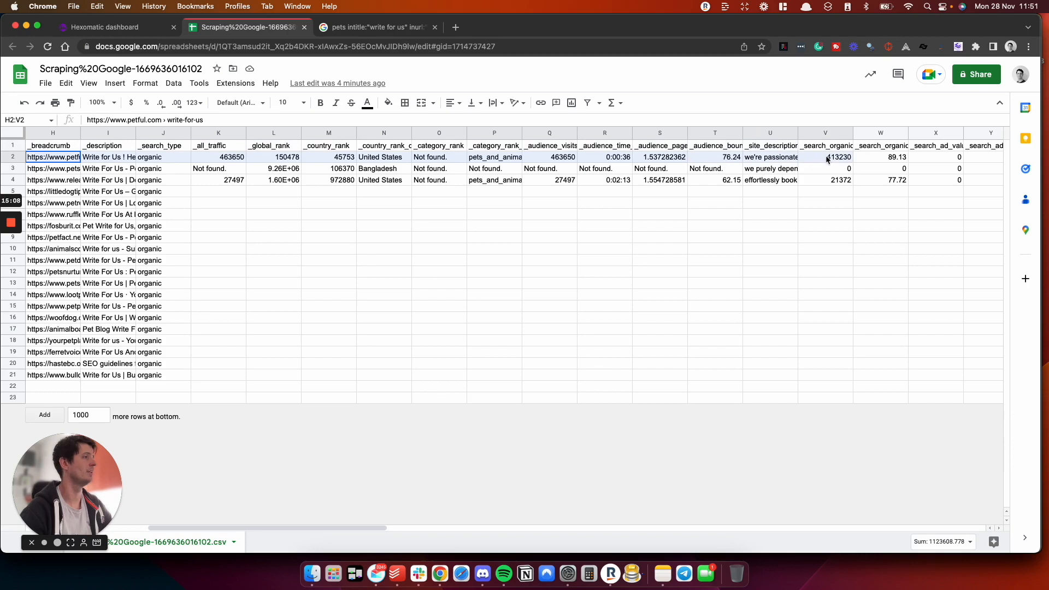
# Widen the _site_description column to about four times its width and read the full description in U2.
pyautogui.click(771, 157)
pyautogui.moveTo(798, 133); pyautogui.dragTo(962, 134)
pyautogui.doubleClick(855, 157)
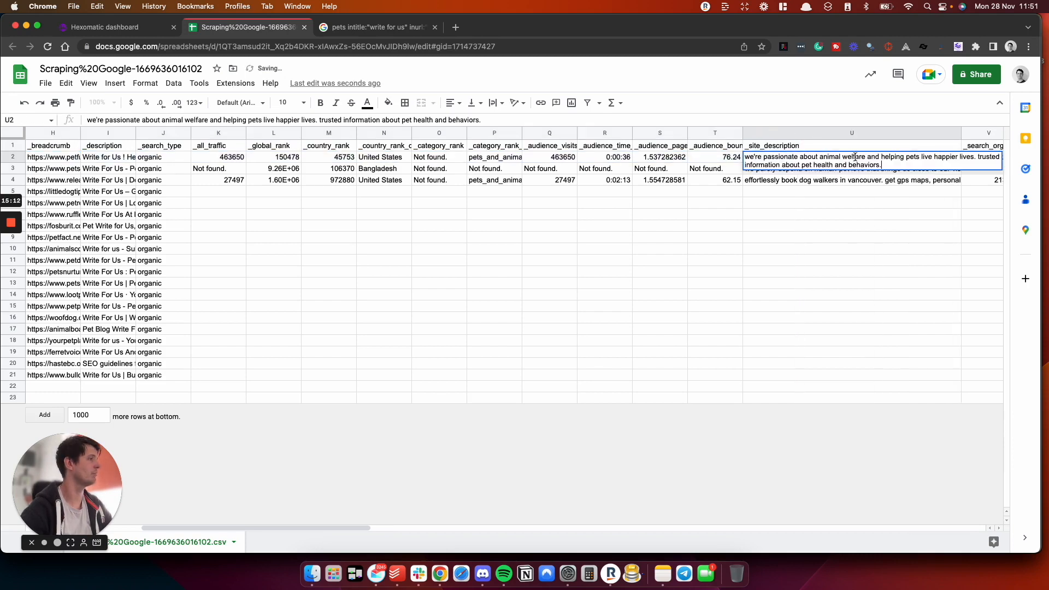
pyautogui.click(798, 250)
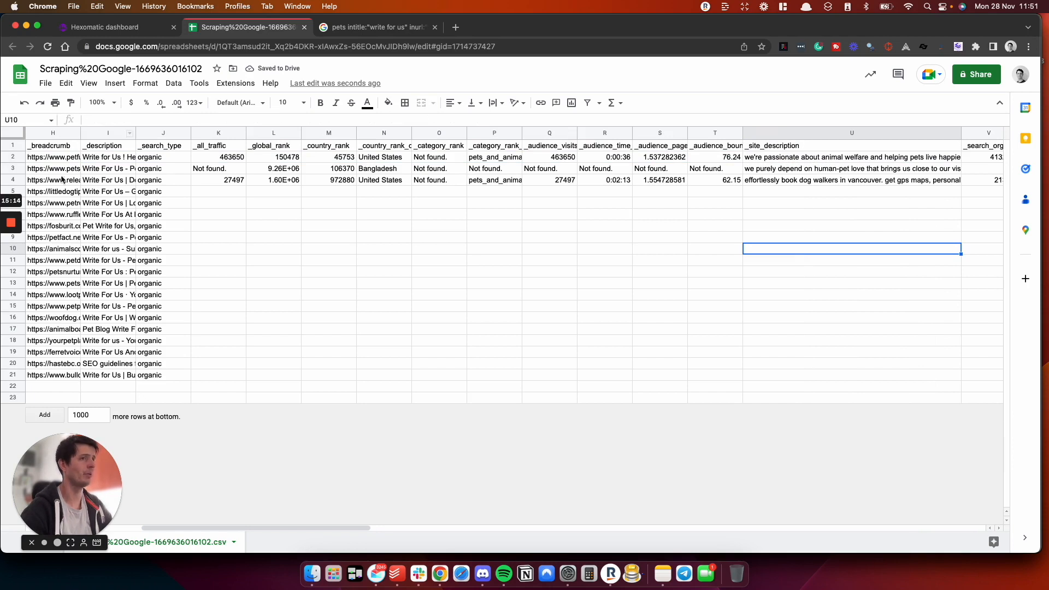